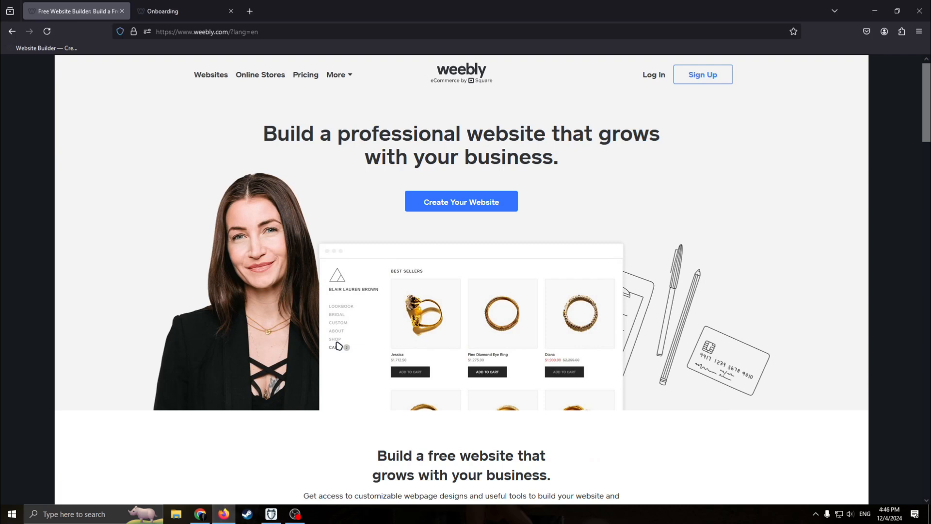
Switch to the onboarding page and choose to create a website without an online store.
{"action": "left_click", "coordinate": [168, 11]}
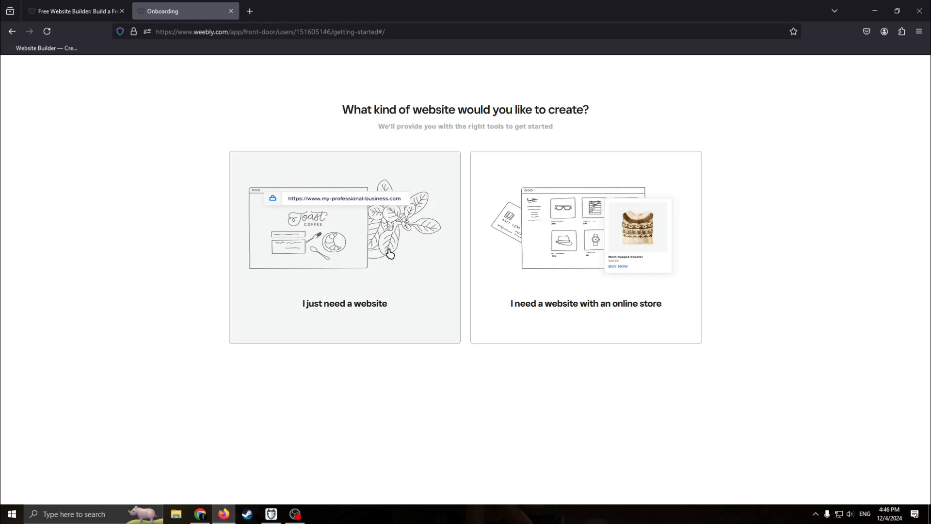
{"action": "left_click", "coordinate": [388, 252]}
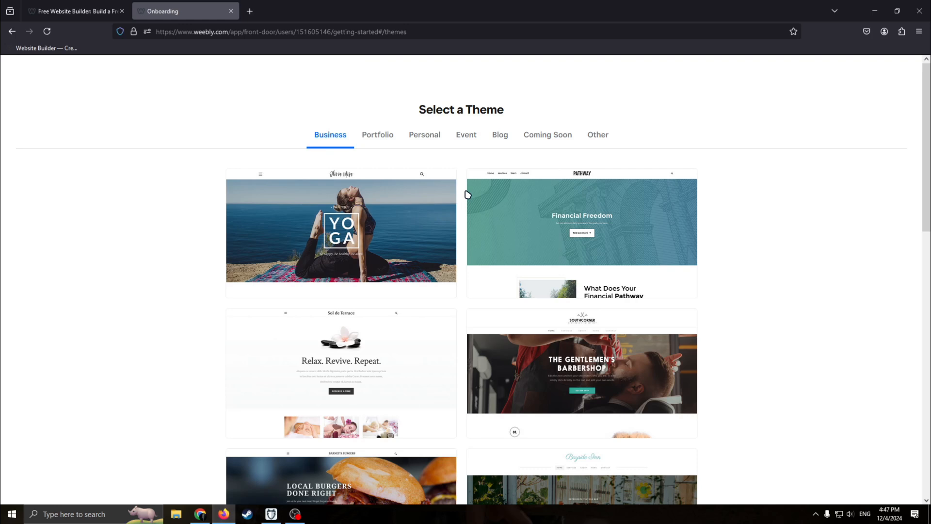
Look through the Portfolio, Personal, Event, Blog, Coming Soon and Other theme categories and return to Business.
{"action": "key", "text": "alt+shift"}
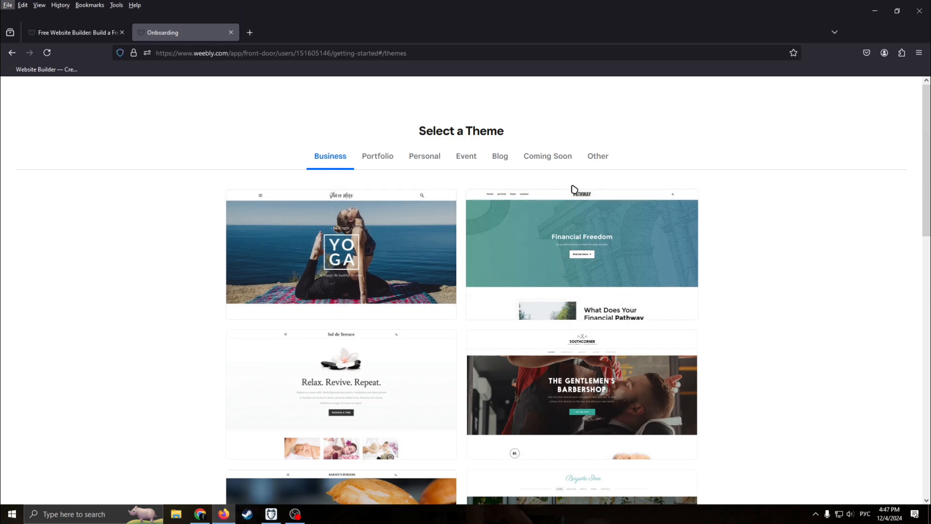
{"action": "scroll", "coordinate": [690, 160], "scroll_direction": "down", "scroll_amount": 2}
{"action": "scroll", "coordinate": [718, 172], "scroll_direction": "up", "scroll_amount": 2}
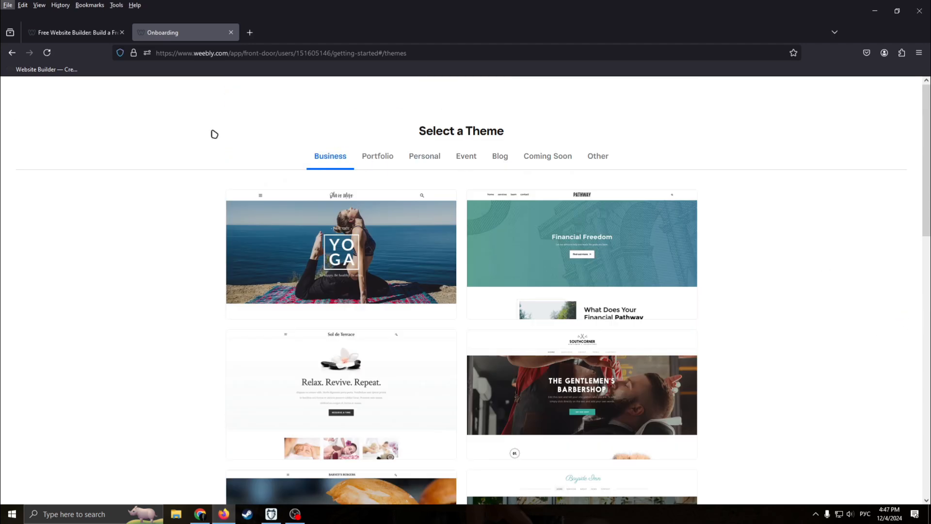
{"action": "left_click", "coordinate": [186, 138]}
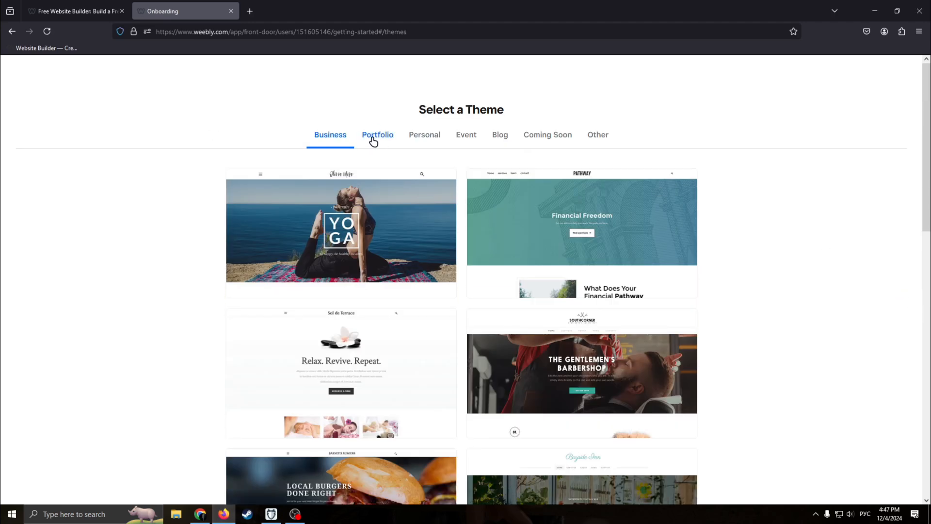
{"action": "left_click", "coordinate": [371, 140]}
{"action": "left_click", "coordinate": [430, 142]}
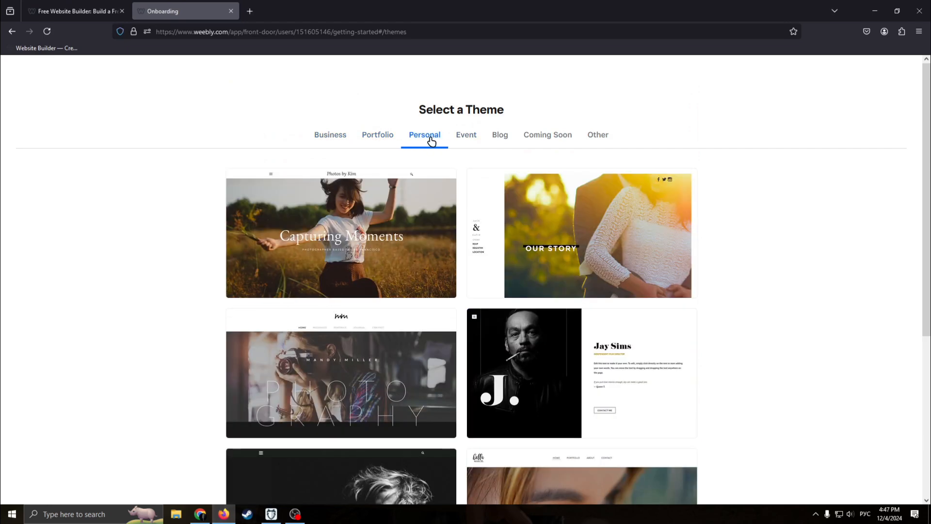
{"action": "left_click", "coordinate": [473, 140]}
{"action": "left_click", "coordinate": [498, 137]}
{"action": "left_click", "coordinate": [544, 140]}
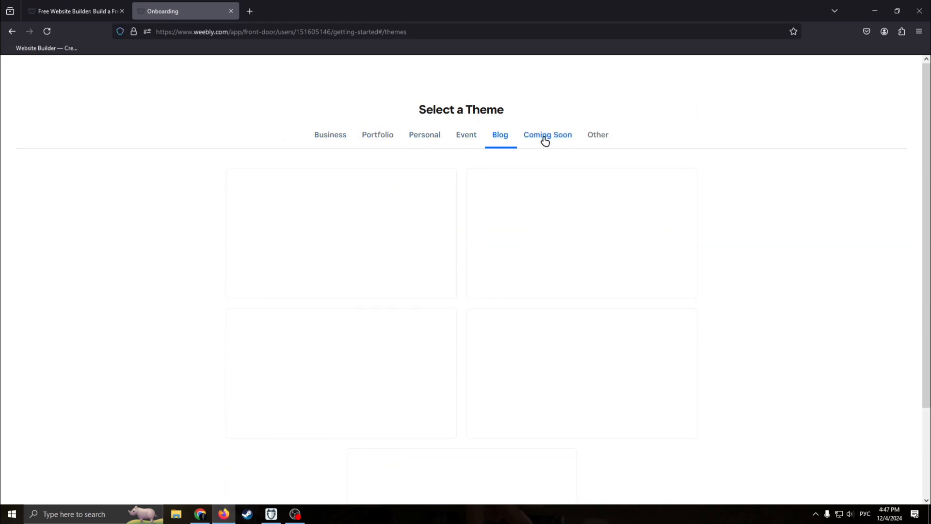
{"action": "left_click", "coordinate": [598, 139]}
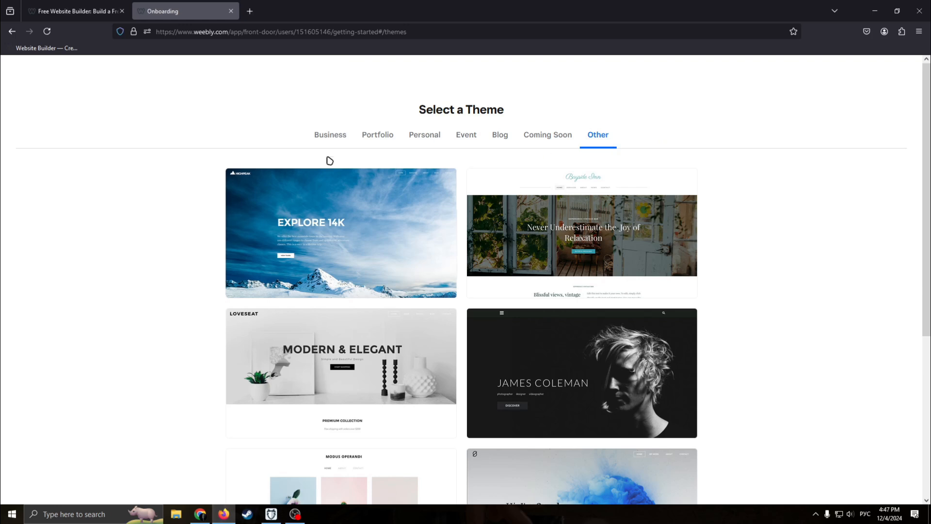
{"action": "left_click", "coordinate": [336, 139]}
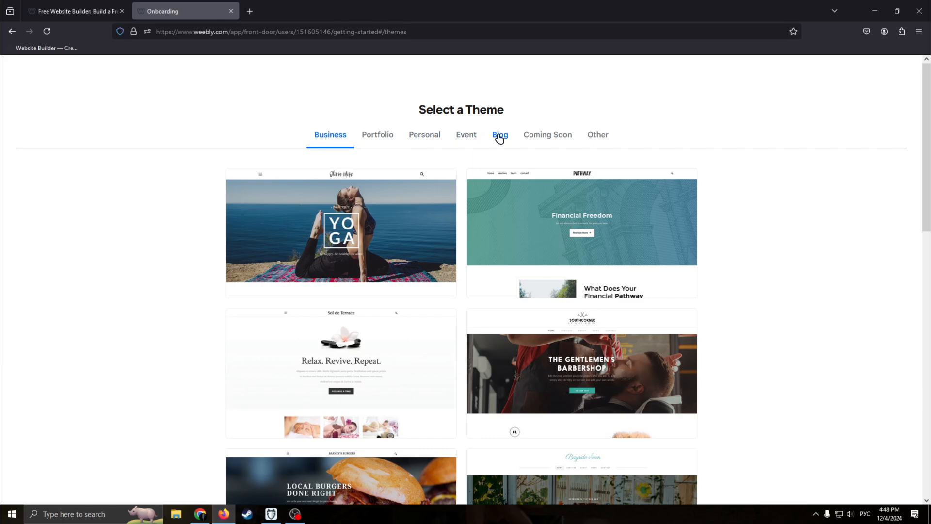
Select the "Local Burgers Done Right" business theme and start editing a site with it.
{"action": "scroll", "coordinate": [519, 271], "scroll_direction": "down", "scroll_amount": 3}
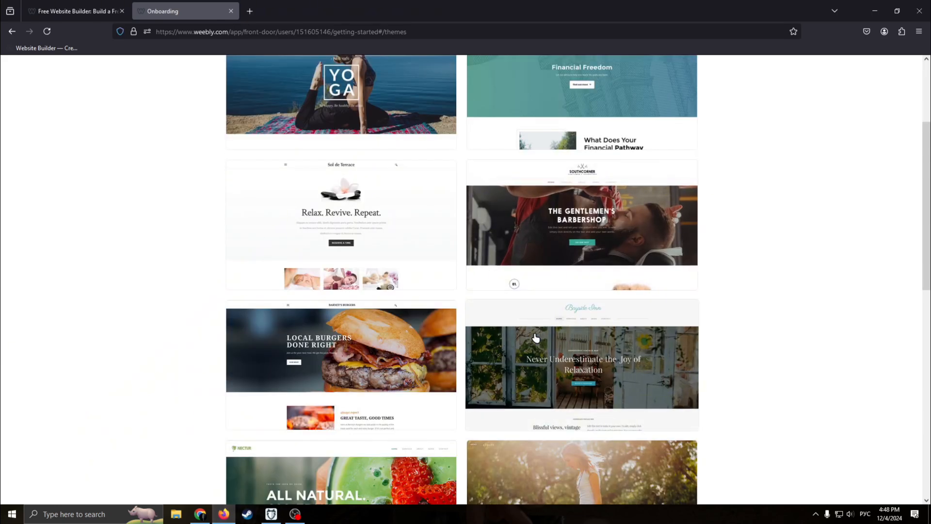
{"action": "left_click", "coordinate": [347, 370]}
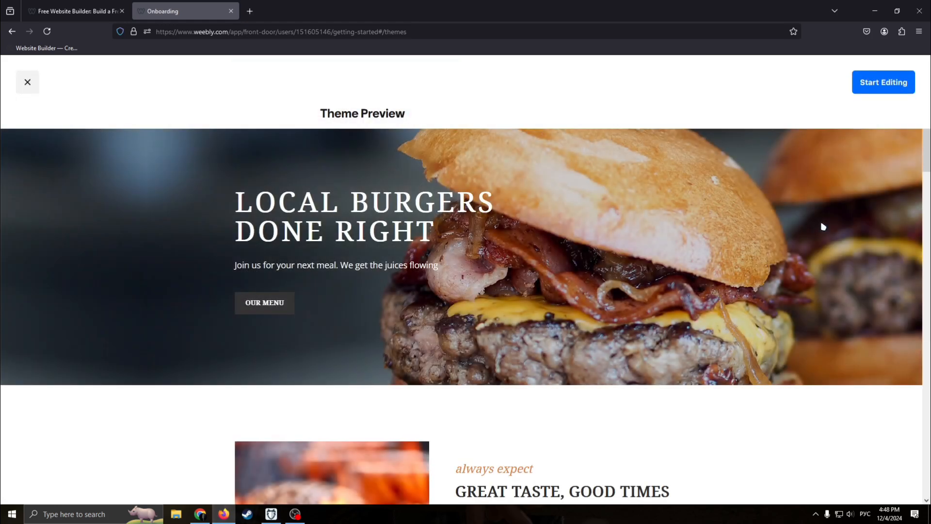
{"action": "key", "text": "alt"}
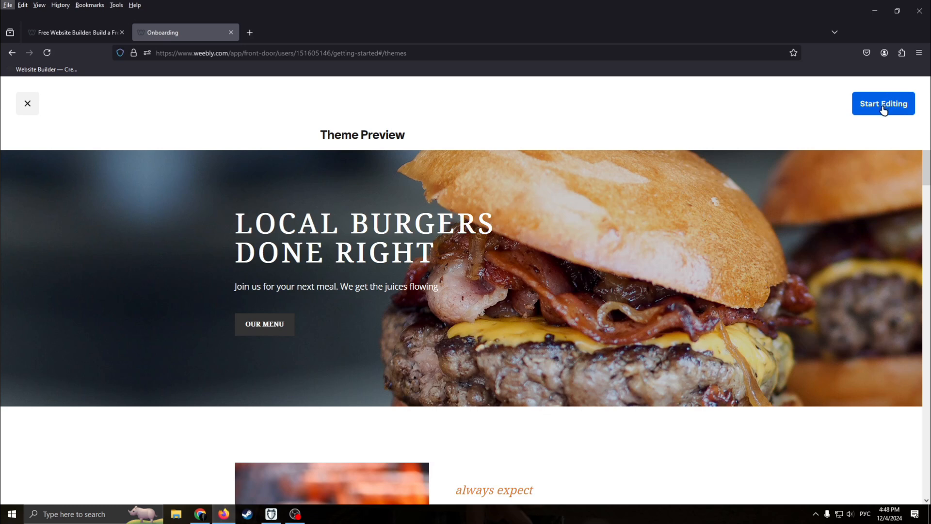
{"action": "left_click", "coordinate": [883, 107]}
{"action": "left_click", "coordinate": [894, 86]}
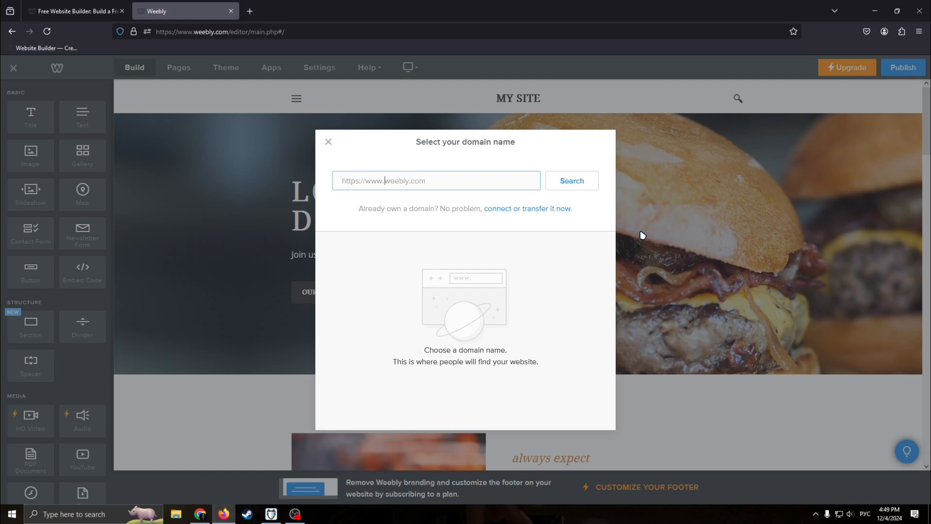
Search for a .com domain made of the owner's first name in possessive form followed by "website".
{"action": "type", "text": "мдфвэы"}
{"action": "key", "text": "BackSpace"}
{"action": "key", "text": "BackSpace"}
{"action": "key", "text": "BackSpace"}
{"action": "key", "text": "BackSpace"}
{"action": "key", "text": "BackSpace"}
{"action": "key", "text": "alt+shift"}
{"action": "type", "text": "vlad's"}
{"action": "type", "text": "web"}
{"action": "type", "text": "site"}
{"action": "type", "text": "/c"}
{"action": "key", "text": "BackSpace"}
{"action": "type", "text": ".com"}
{"action": "left_click", "coordinate": [557, 188]}
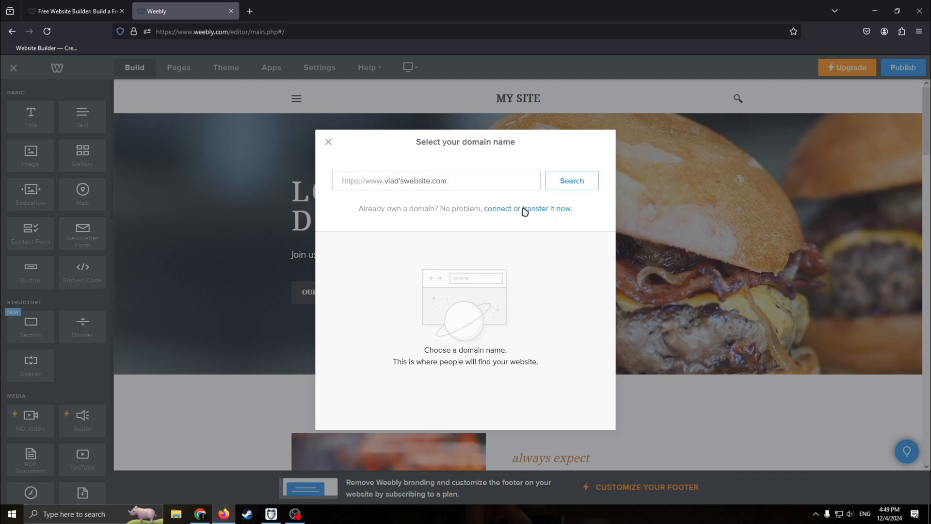
{"action": "left_click", "coordinate": [557, 187]}
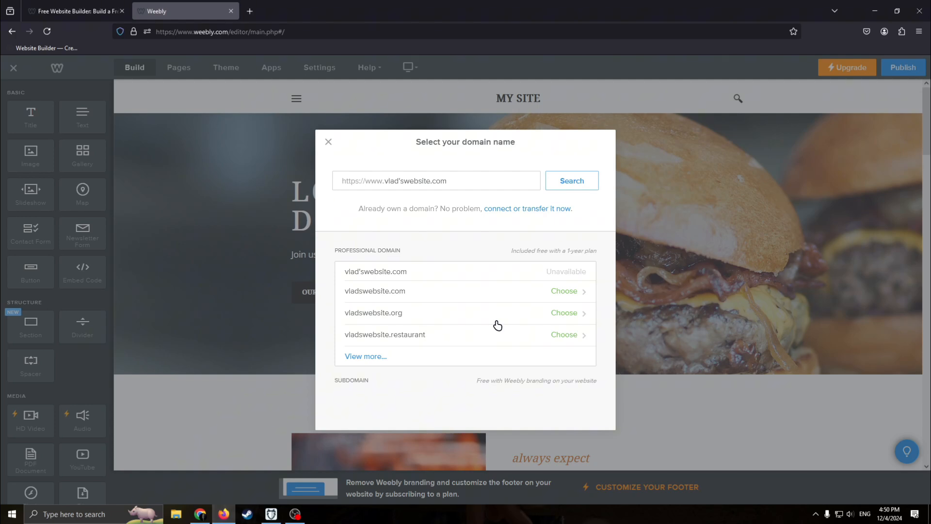
Choose the suggested .org domain and review the Personal, Professional, Performance and Premium upgrade plans.
{"action": "left_click", "coordinate": [555, 314]}
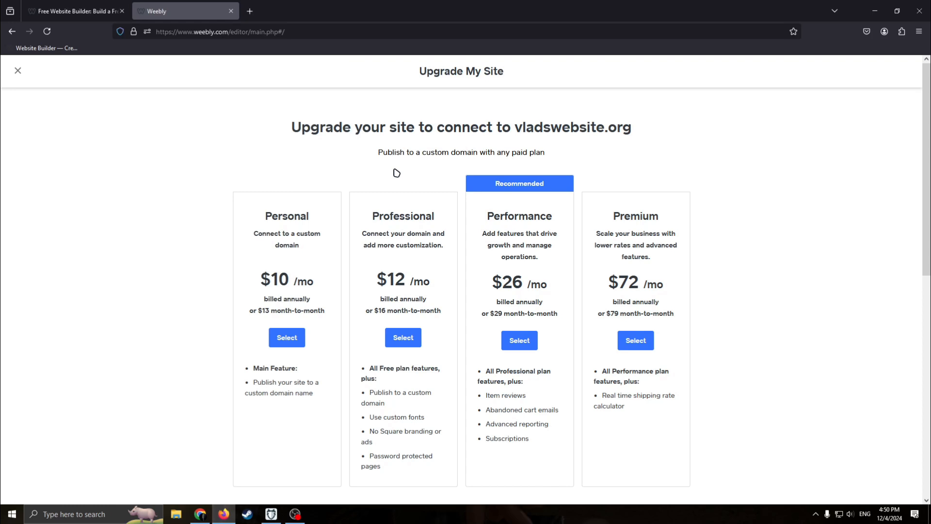
{"action": "scroll", "coordinate": [376, 394], "scroll_direction": "down", "scroll_amount": 4}
{"action": "scroll", "coordinate": [555, 377], "scroll_direction": "up", "scroll_amount": 4}
{"action": "scroll", "coordinate": [559, 374], "scroll_direction": "down", "scroll_amount": 4}
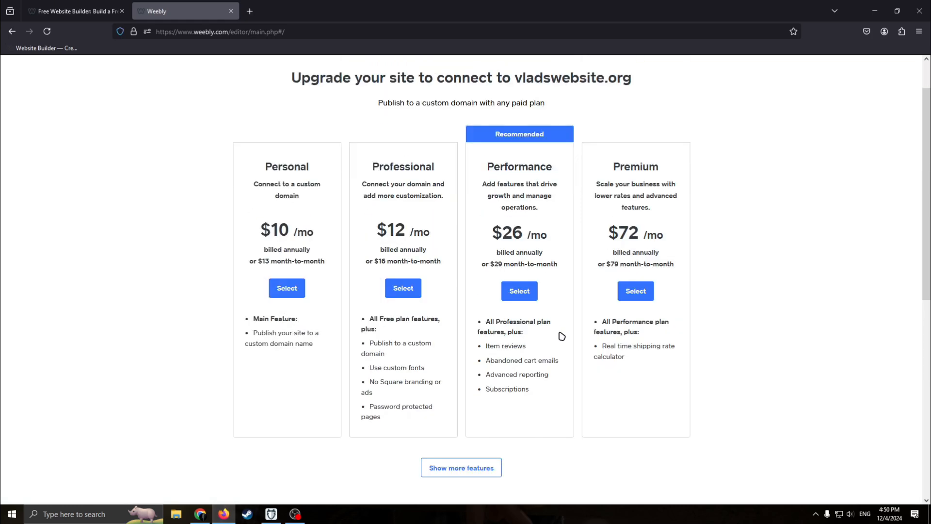
{"action": "scroll", "coordinate": [618, 366], "scroll_direction": "up", "scroll_amount": 2}
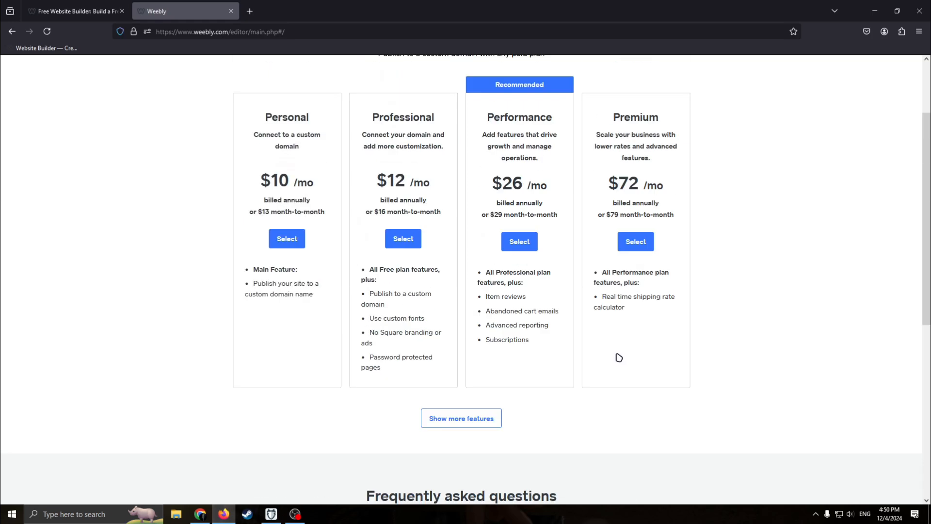
{"action": "scroll", "coordinate": [576, 384], "scroll_direction": "down", "scroll_amount": 1}
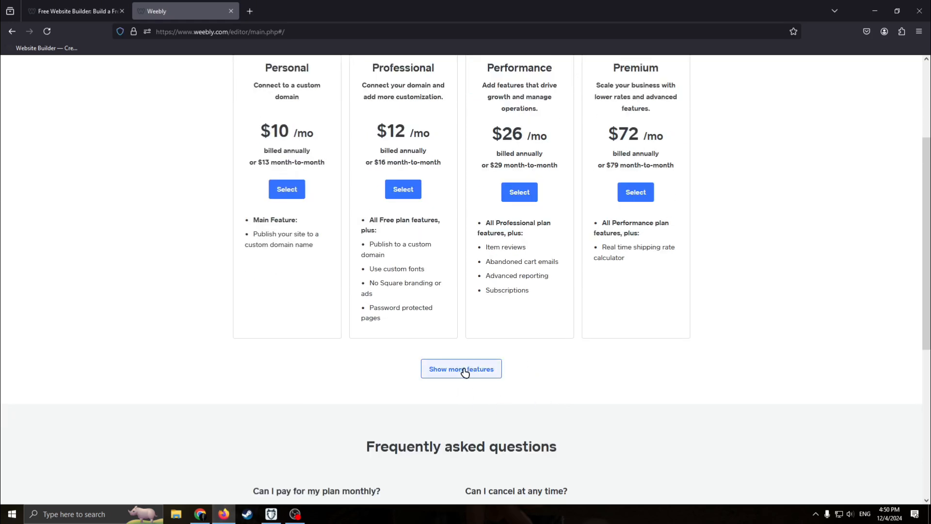
Expand the full feature list and compare what the four paid plans include.
{"action": "left_click", "coordinate": [458, 370]}
{"action": "scroll", "coordinate": [722, 365], "scroll_direction": "up", "scroll_amount": 4}
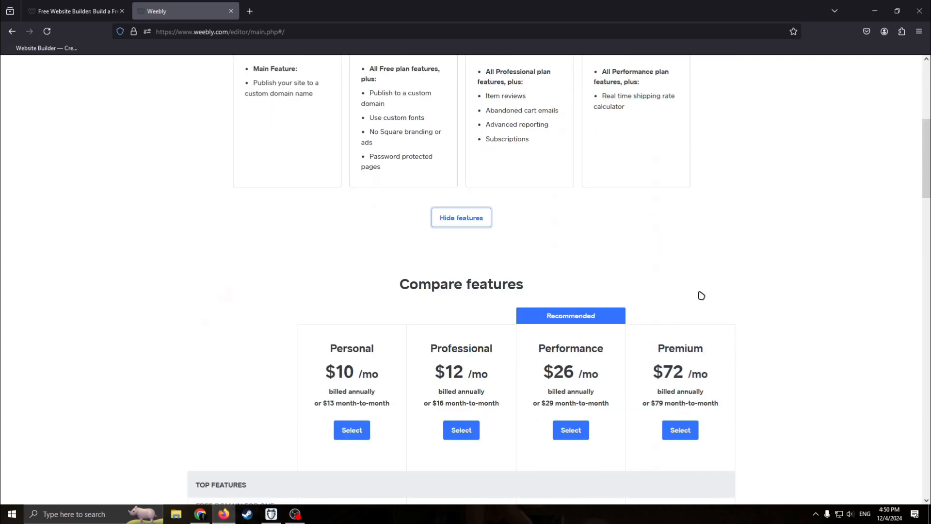
{"action": "scroll", "coordinate": [718, 318], "scroll_direction": "down", "scroll_amount": 2}
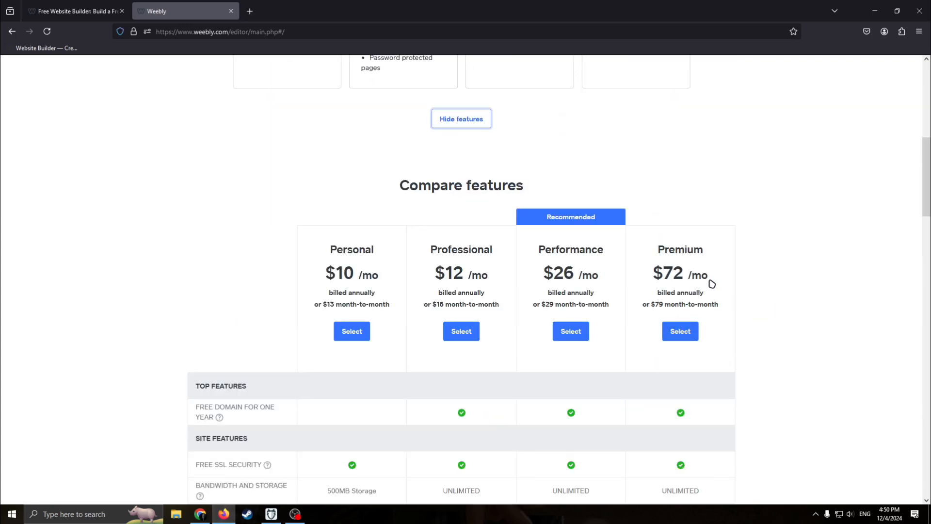
{"action": "scroll", "coordinate": [642, 287], "scroll_direction": "down", "scroll_amount": 3}
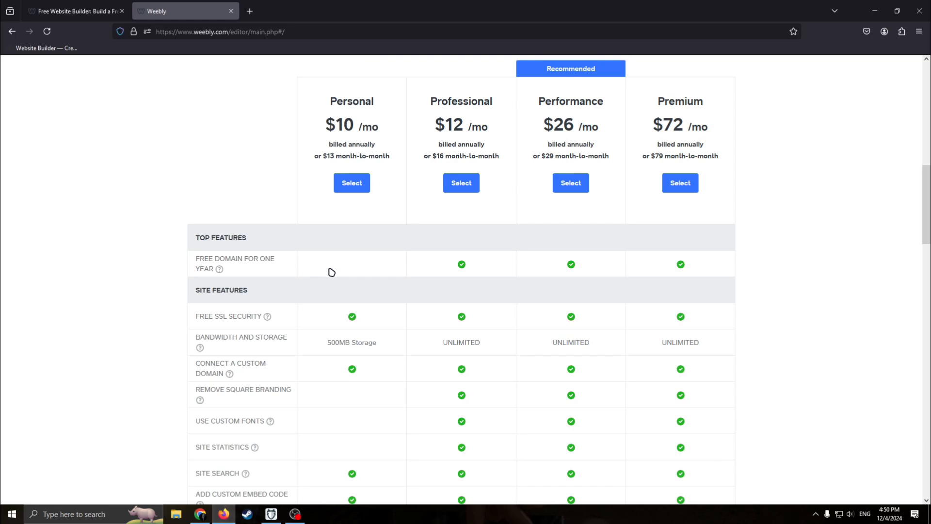
{"action": "scroll", "coordinate": [524, 165], "scroll_direction": "up", "scroll_amount": 2}
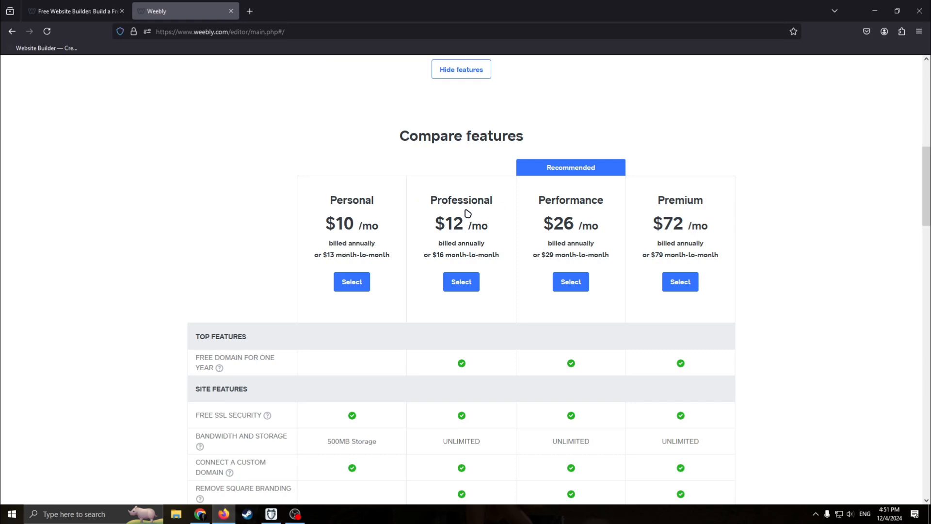
{"action": "scroll", "coordinate": [467, 213], "scroll_direction": "up", "scroll_amount": 4}
{"action": "scroll", "coordinate": [485, 269], "scroll_direction": "down", "scroll_amount": 4}
{"action": "scroll", "coordinate": [478, 272], "scroll_direction": "up", "scroll_amount": 4}
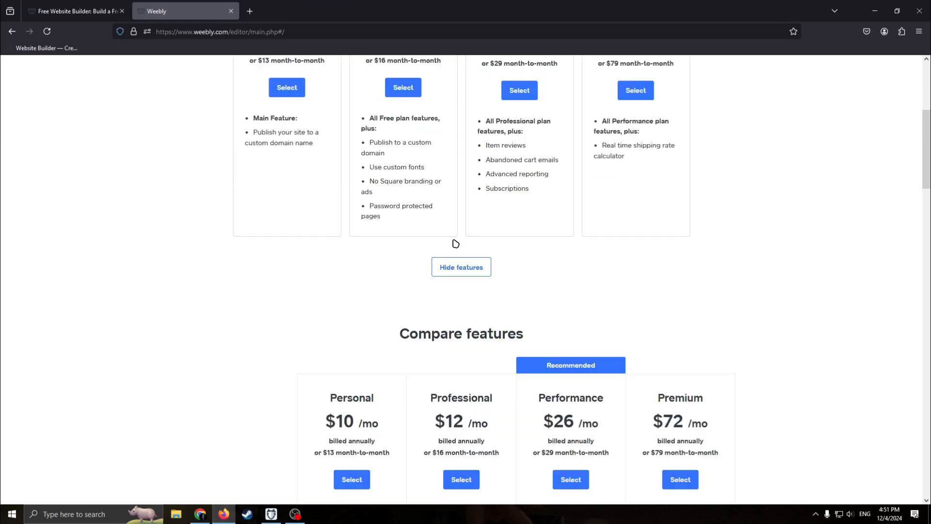
{"action": "scroll", "coordinate": [456, 243], "scroll_direction": "up", "scroll_amount": 5}
{"action": "scroll", "coordinate": [376, 60], "scroll_direction": "down", "scroll_amount": 3}
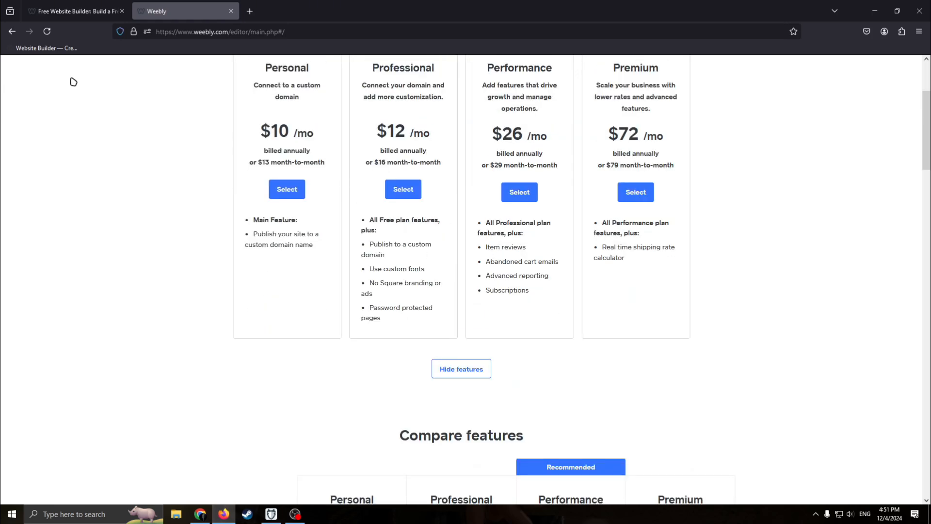
Leave the plan upgrade page and choose again to create a website without an online store.
{"action": "left_click", "coordinate": [12, 31]}
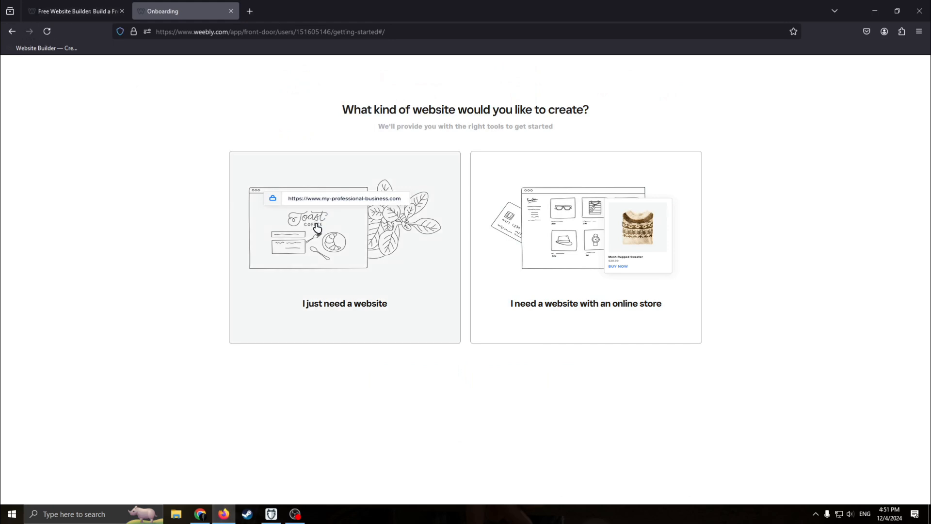
{"action": "left_click", "coordinate": [334, 233]}
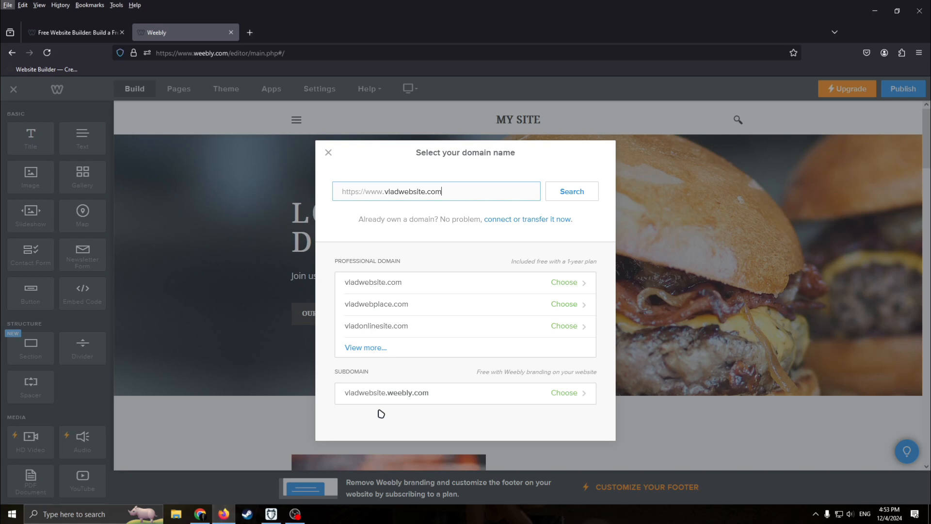
Choose the free weebly.com subdomain for the site and finish the subdomain setup.
{"action": "left_click", "coordinate": [472, 422]}
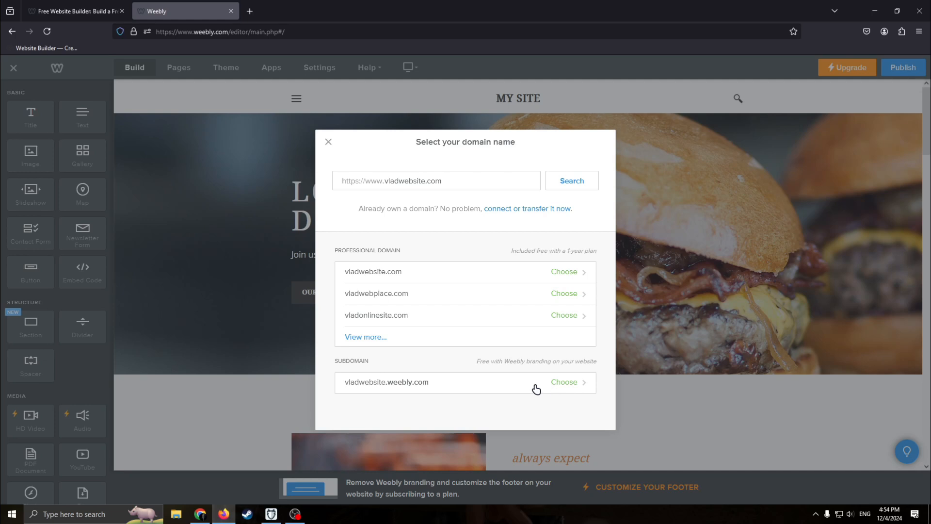
{"action": "key", "text": "alt+shift"}
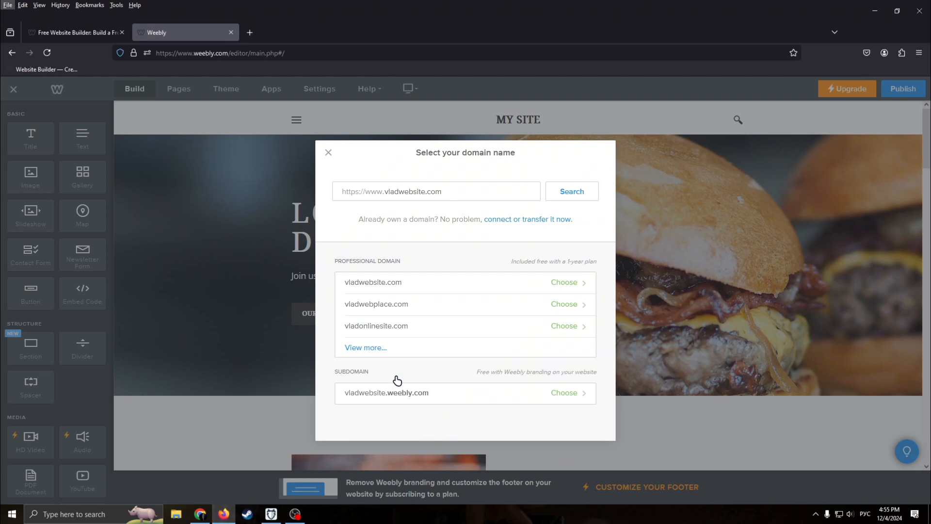
{"action": "left_click", "coordinate": [555, 398]}
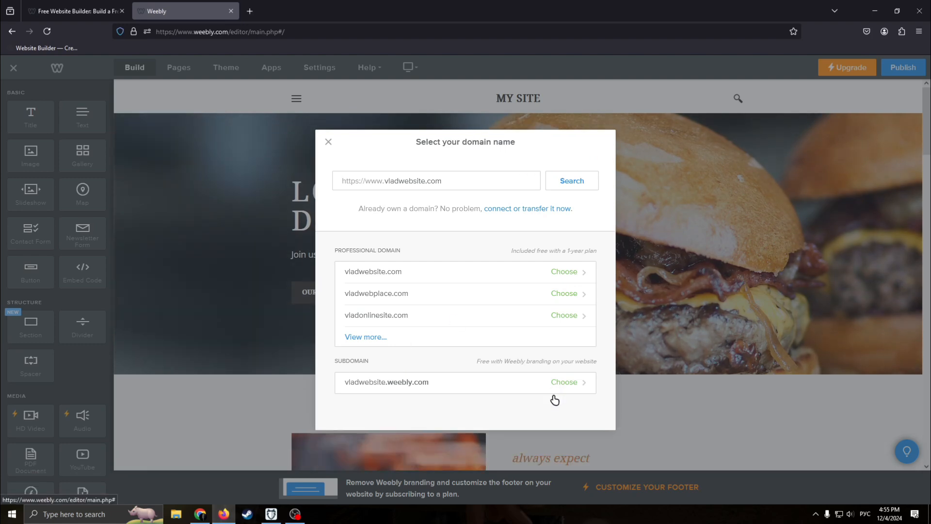
{"action": "left_click", "coordinate": [578, 386]}
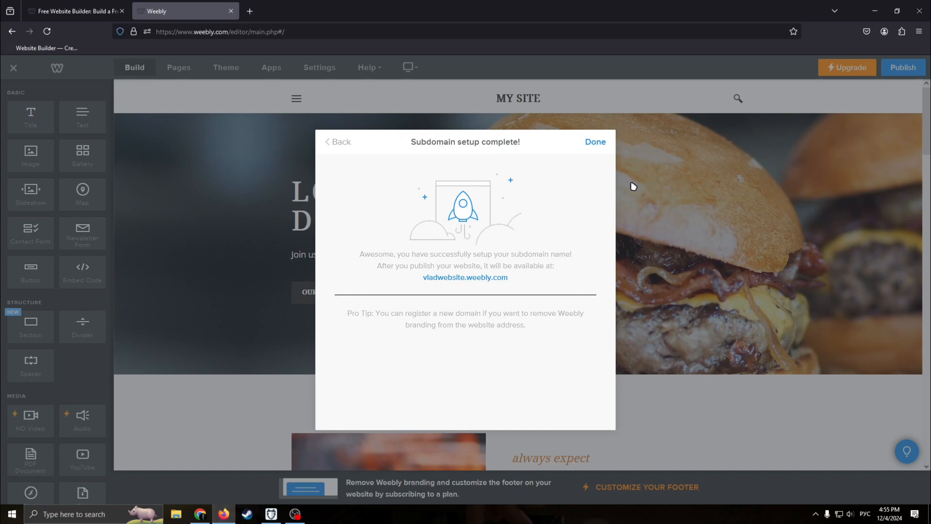
{"action": "left_click", "coordinate": [600, 142]}
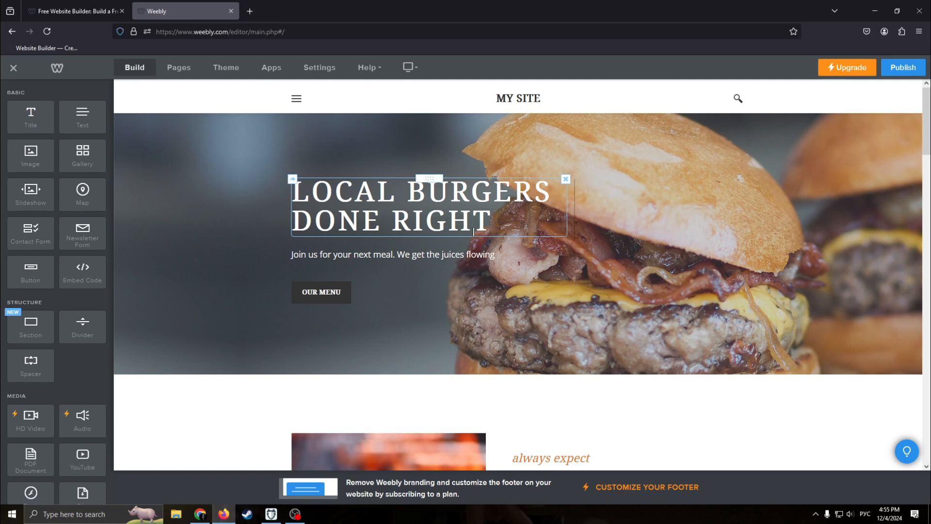
{"action": "key", "text": "alt"}
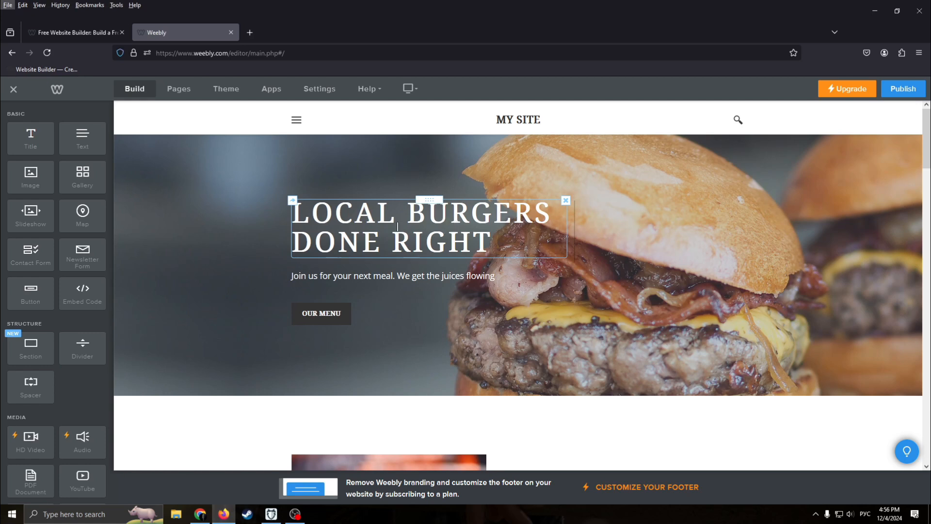
{"action": "left_click_drag", "start_coordinate": [428, 199], "coordinate": [561, 183]}
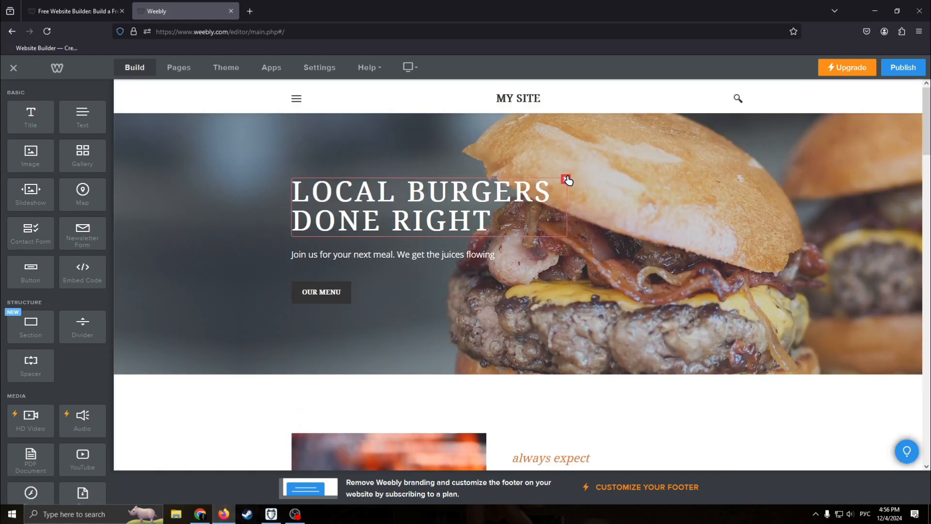
{"action": "left_click", "coordinate": [566, 179]}
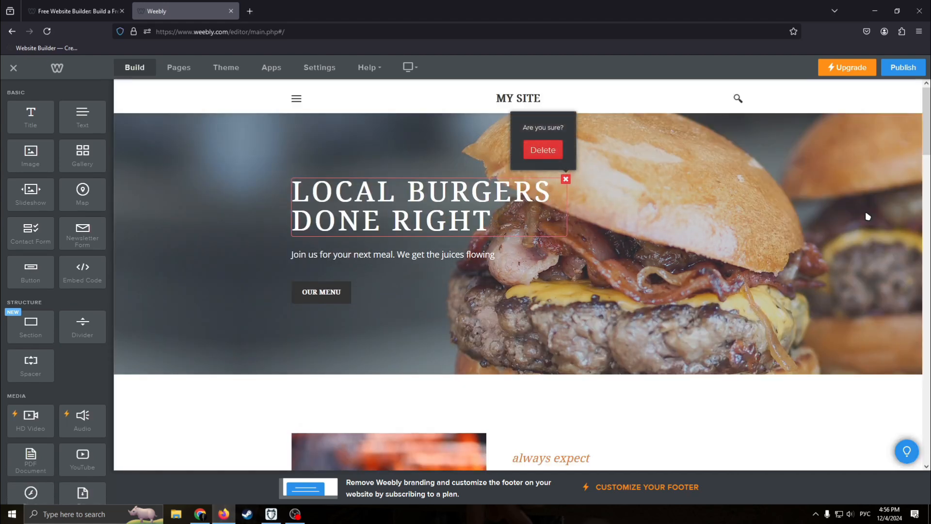
Replace the header title with a line that reads "WELCOME TO", the owner's first name in possessive form, and "WEBSITE".
{"action": "left_click", "coordinate": [465, 211]}
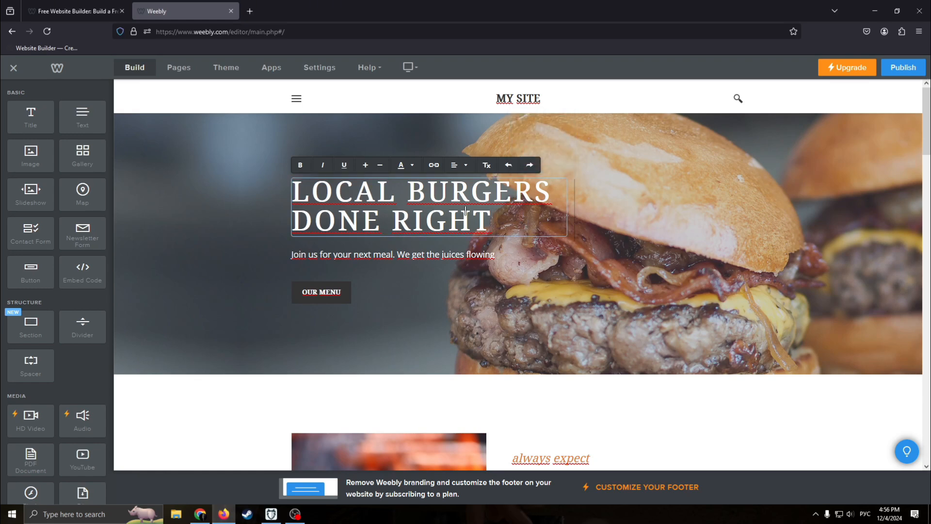
{"action": "left_click_drag", "start_coordinate": [514, 218], "coordinate": [291, 194]}
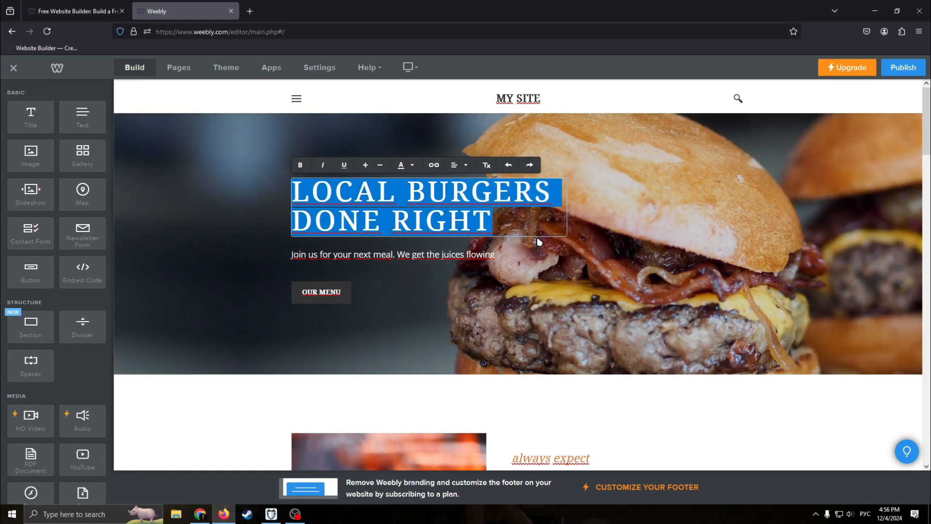
{"action": "key", "text": "BackSpace"}
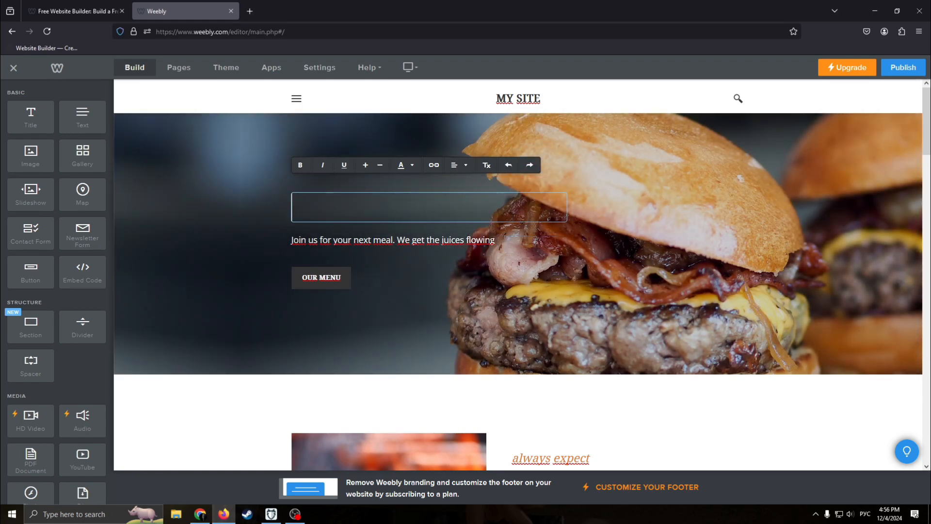
{"action": "key", "text": "alt+shift"}
{"action": "type", "text": "WELC"}
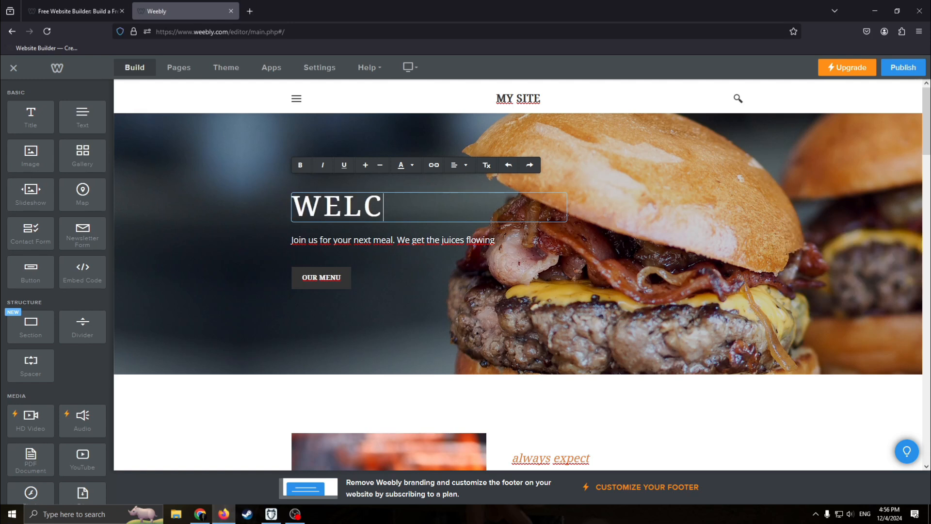
{"action": "type", "text": "OME TO"}
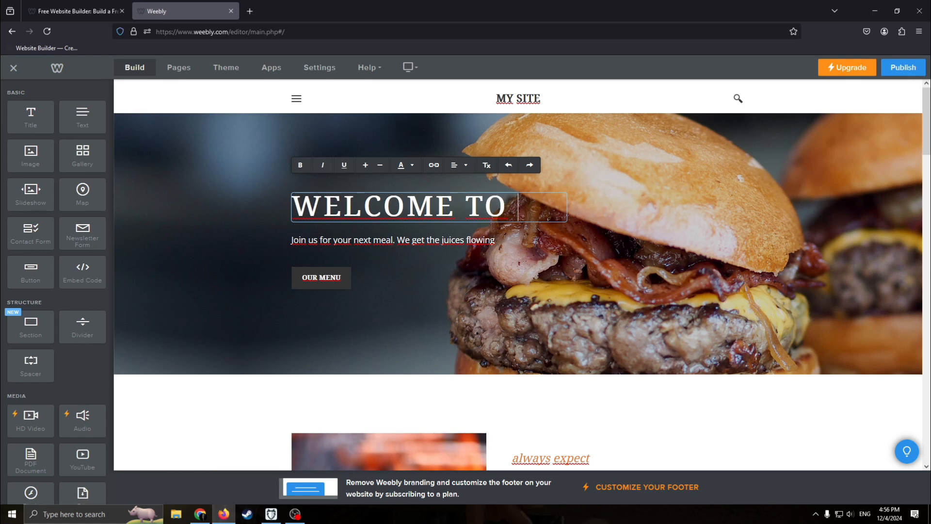
{"action": "type", "text": " VLAD'S"}
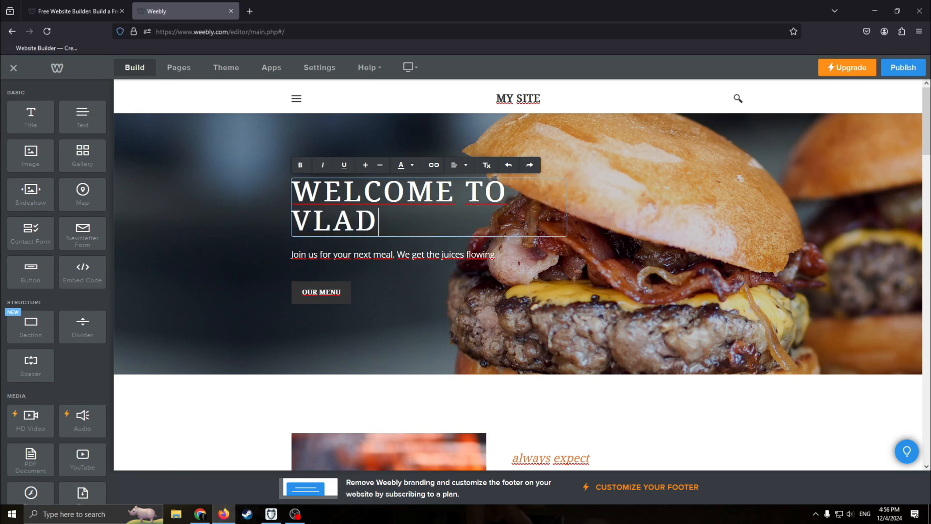
{"action": "type", "text": "BSITE"}
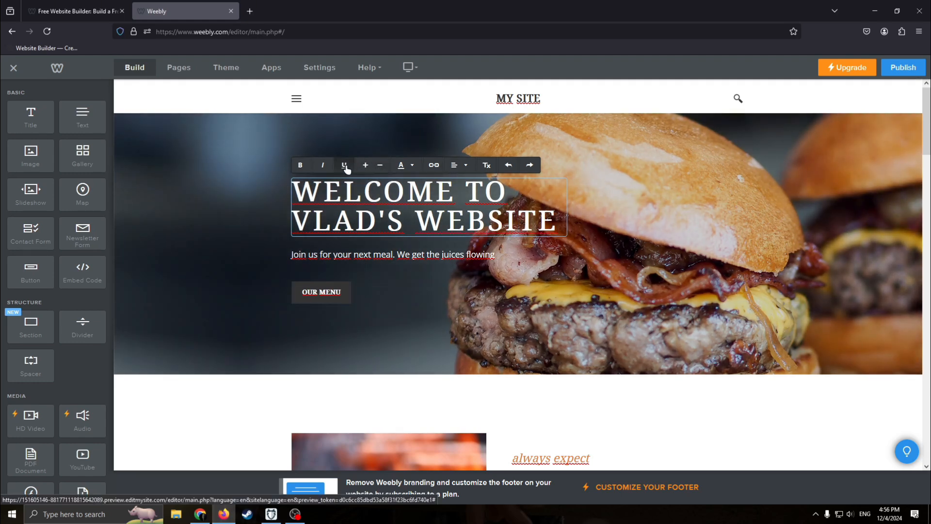
Try italic formatting on the welcome title and open its text color palette.
{"action": "left_click_drag", "start_coordinate": [565, 228], "coordinate": [326, 165]}
{"action": "left_click", "coordinate": [324, 165]}
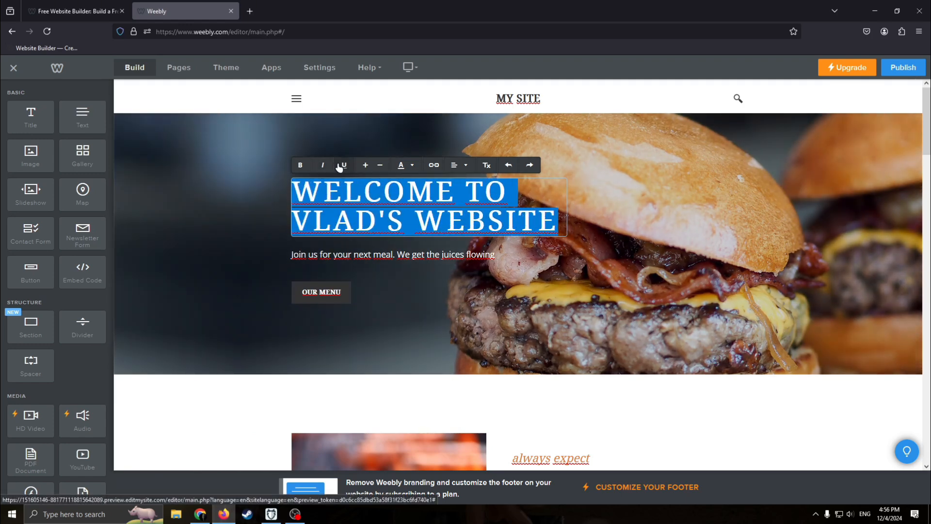
{"action": "left_click", "coordinate": [323, 165]}
{"action": "left_click", "coordinate": [402, 166]}
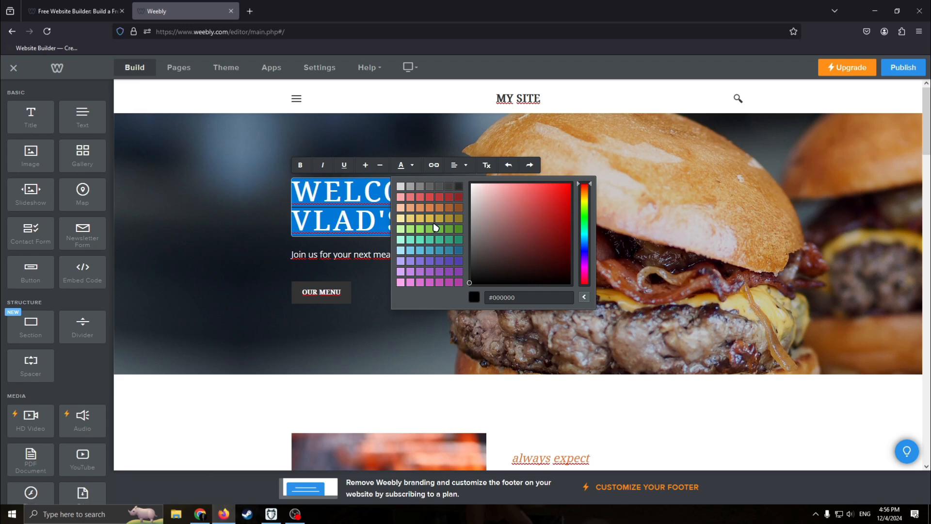
{"action": "left_click", "coordinate": [365, 221]}
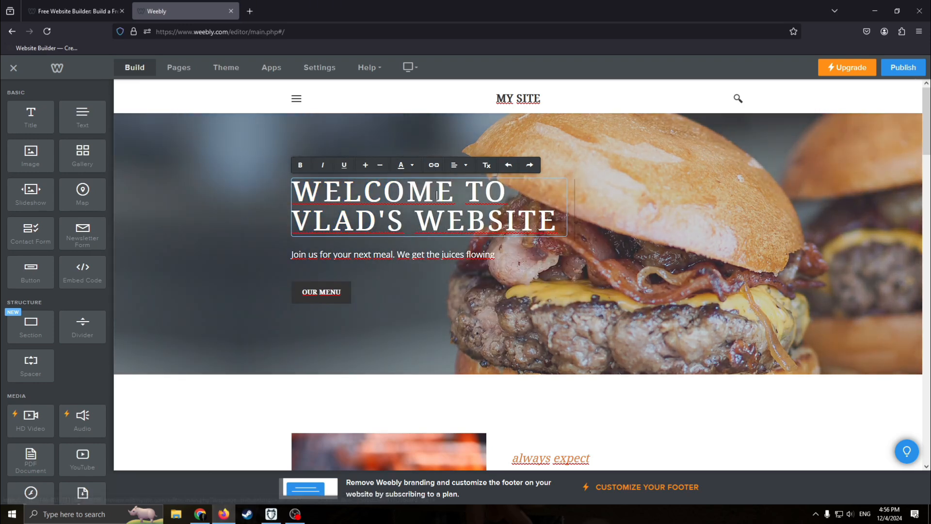
Set the welcome title's alignment to justified and finish editing it.
{"action": "left_click_drag", "start_coordinate": [571, 222], "coordinate": [293, 190]}
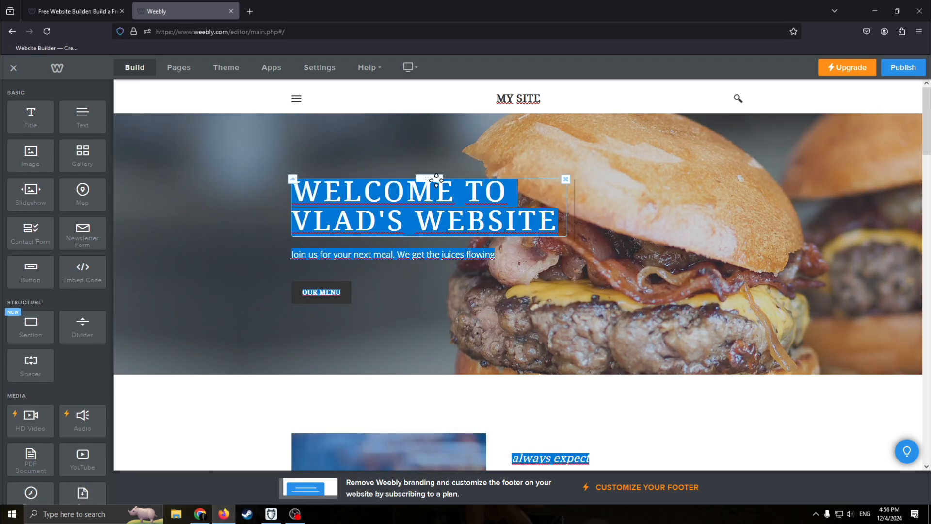
{"action": "left_click", "coordinate": [446, 221]}
{"action": "left_click", "coordinate": [455, 165]}
{"action": "left_click", "coordinate": [458, 212]}
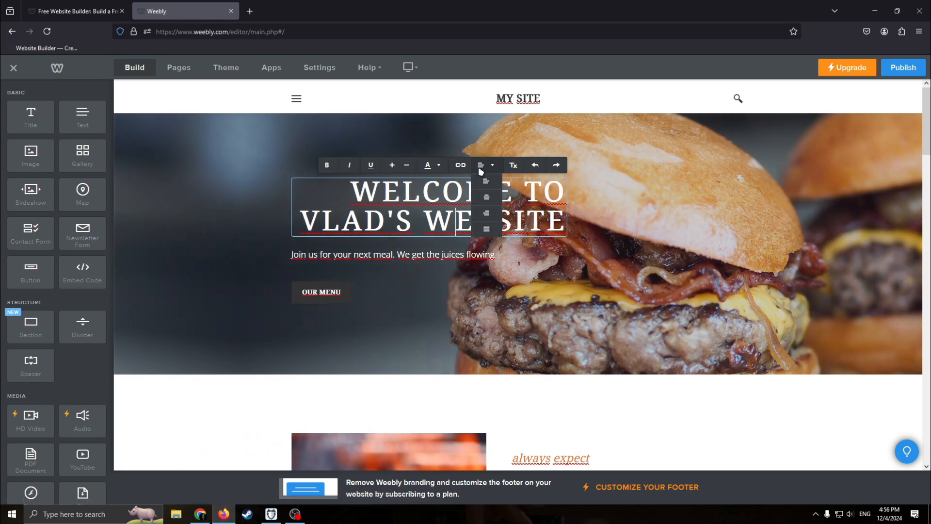
{"action": "left_click", "coordinate": [486, 229]}
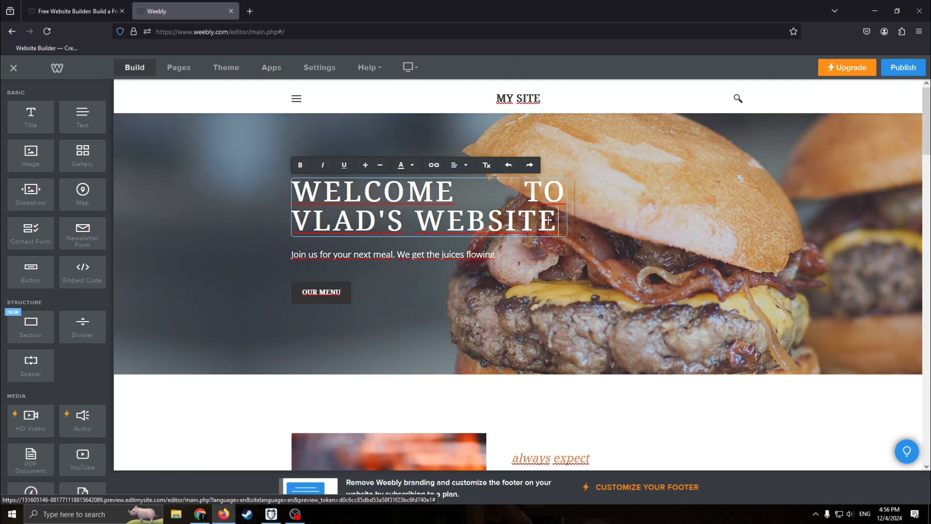
{"action": "left_click", "coordinate": [604, 216]}
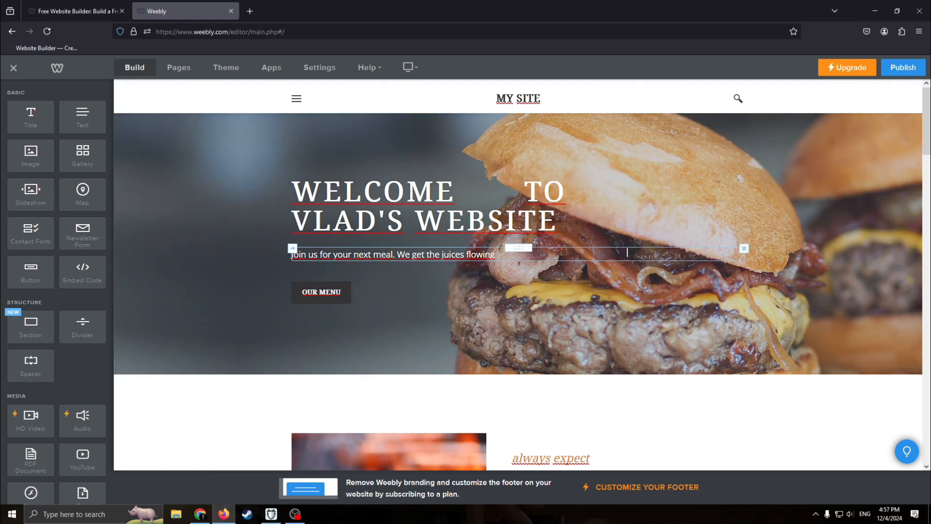
Open the header section's background editing option and look over the section below it.
{"action": "left_click", "coordinate": [763, 125]}
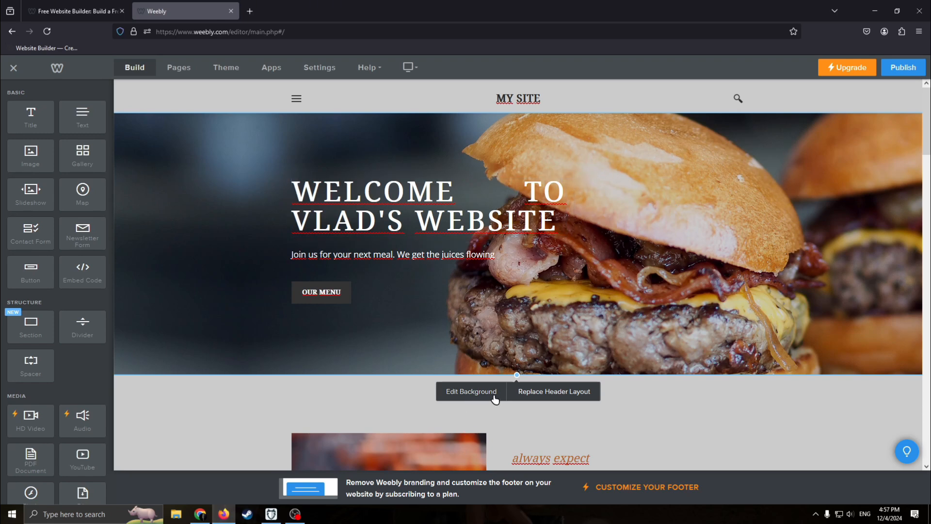
{"action": "left_click", "coordinate": [476, 395]}
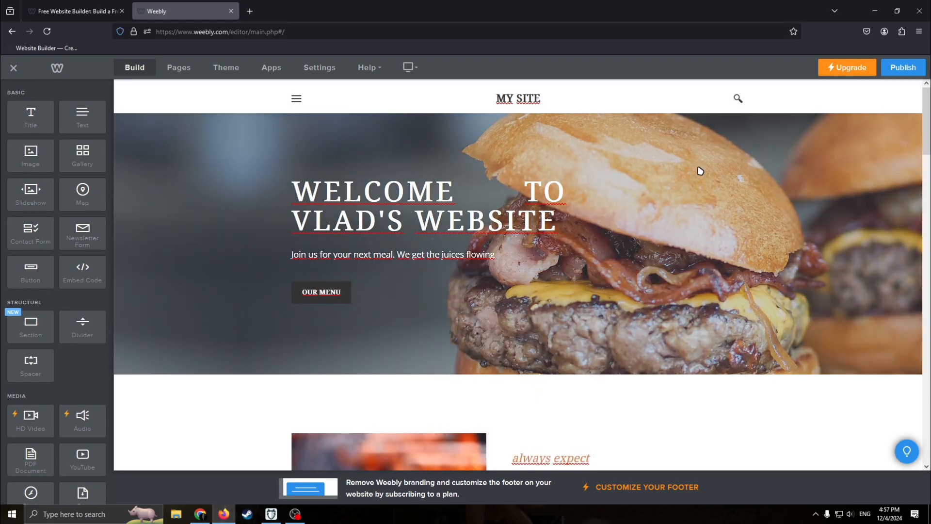
{"action": "left_click", "coordinate": [641, 245]}
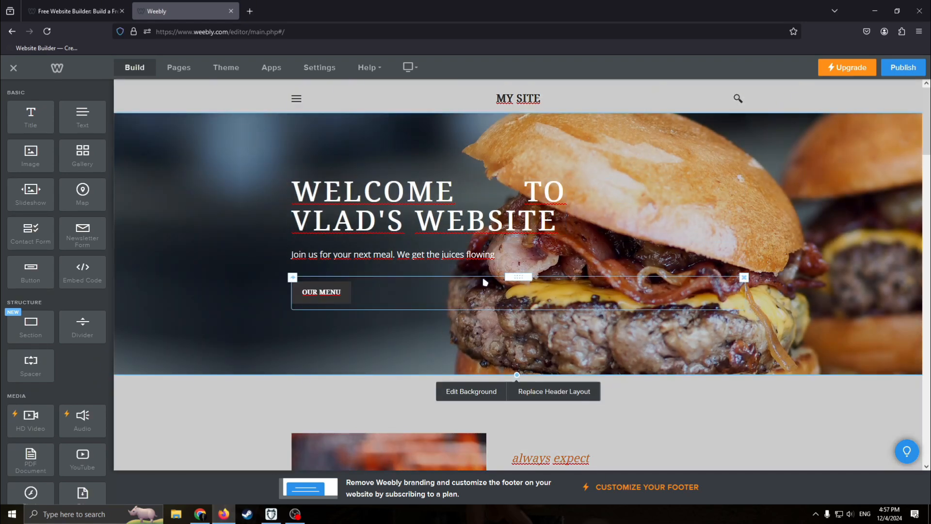
{"action": "scroll", "coordinate": [370, 271], "scroll_direction": "down", "scroll_amount": 5}
{"action": "scroll", "coordinate": [452, 245], "scroll_direction": "up", "scroll_amount": 5}
{"action": "scroll", "coordinate": [504, 285], "scroll_direction": "down", "scroll_amount": 5}
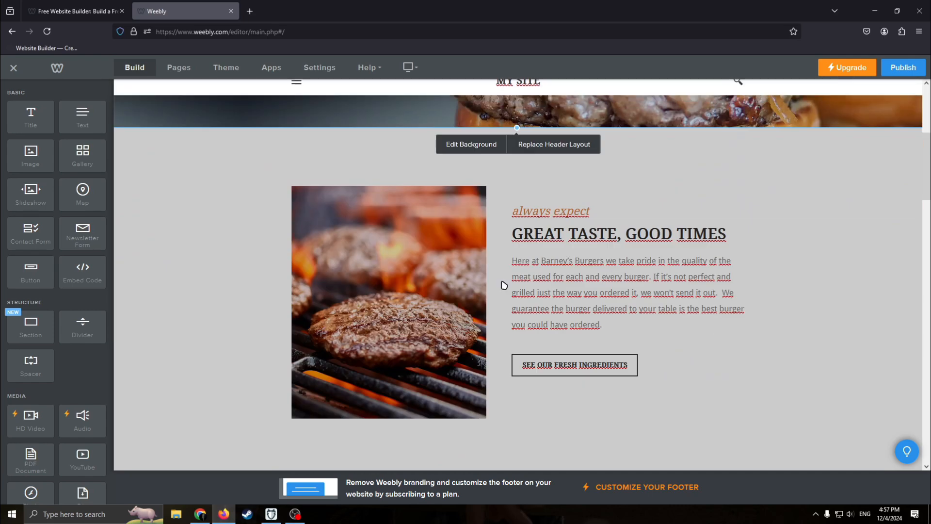
Move the grilled burger image into its own row above the "Great Taste, Good Times" text.
{"action": "left_click", "coordinate": [439, 271]}
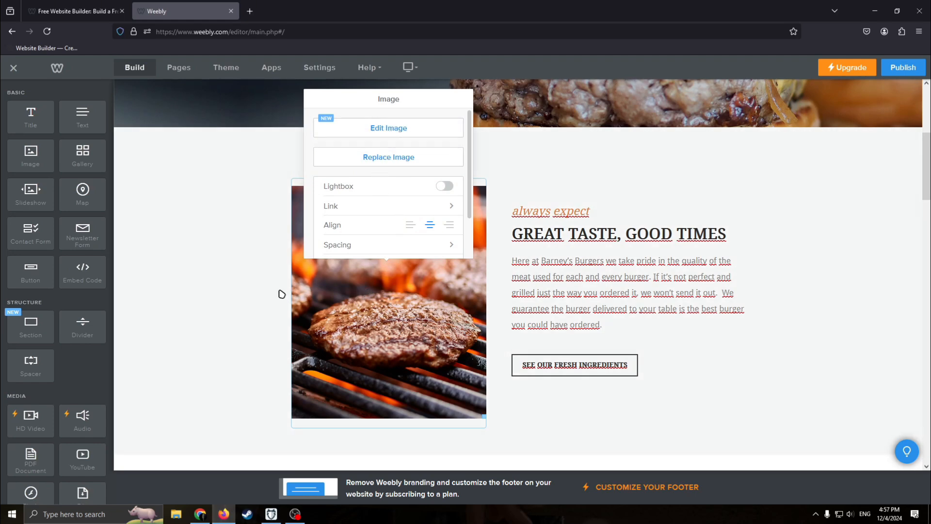
{"action": "left_click", "coordinate": [281, 293]}
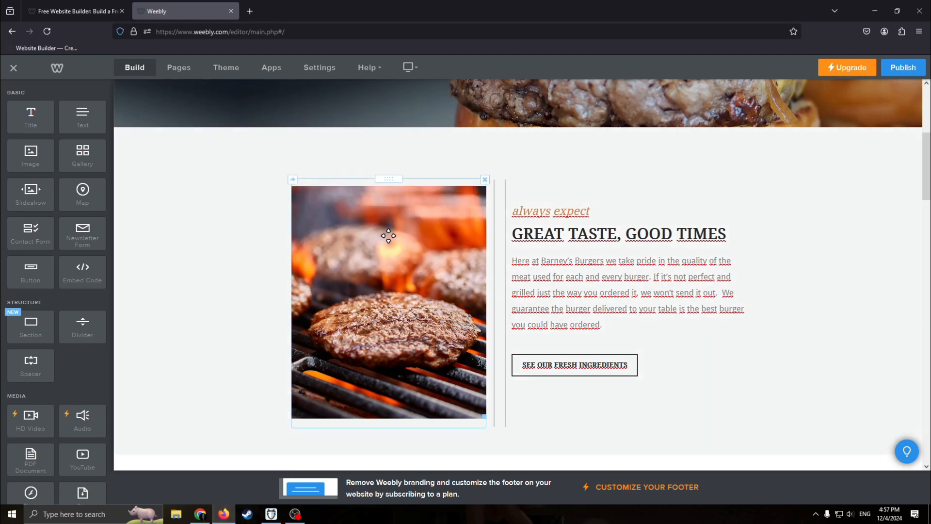
{"action": "mouse_move", "coordinate": [389, 178]}
{"action": "left_mouse_down"}
{"action": "mouse_move", "coordinate": [379, 211]}
{"action": "mouse_move", "coordinate": [385, 164]}
{"action": "mouse_move", "coordinate": [391, 167]}
{"action": "left_mouse_up"}
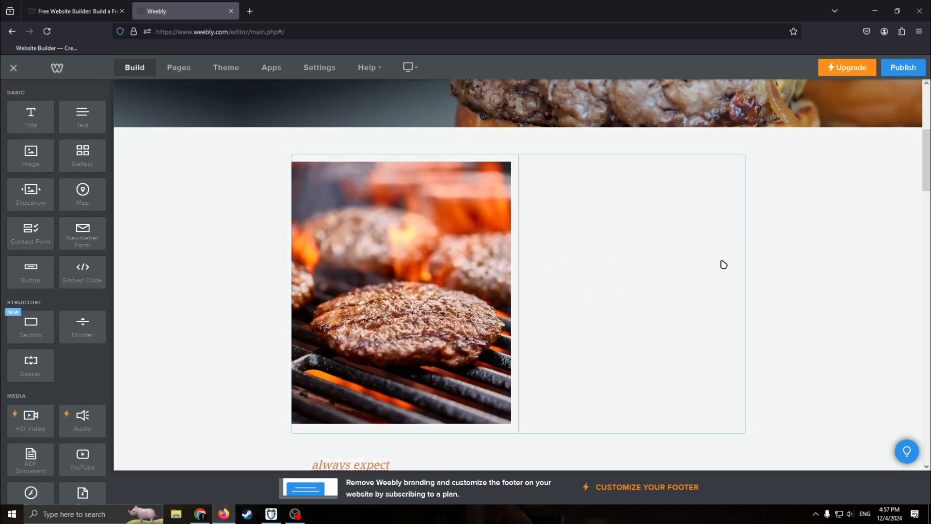
{"action": "scroll", "coordinate": [715, 306], "scroll_direction": "down", "scroll_amount": 4}
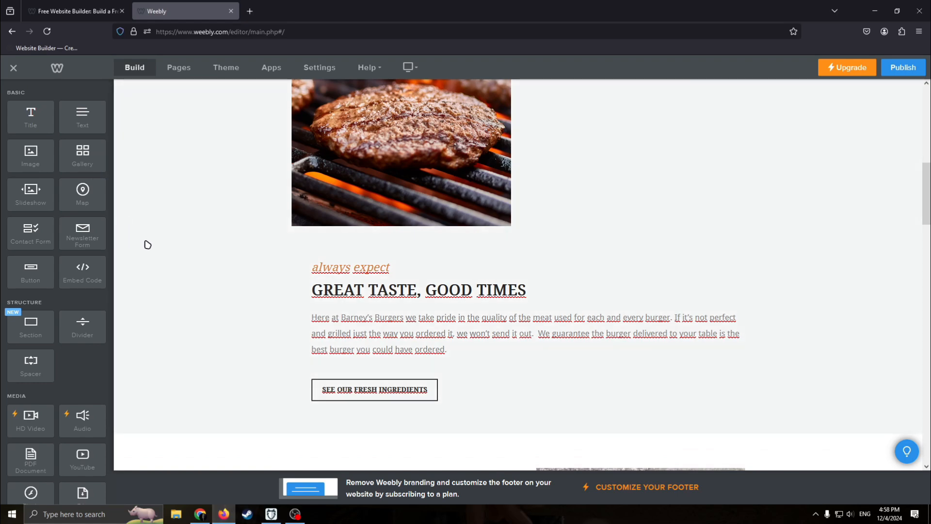
Add a Text element in the empty column beside the grilled burger image and open it for editing.
{"action": "scroll", "coordinate": [200, 274], "scroll_direction": "up", "scroll_amount": 8}
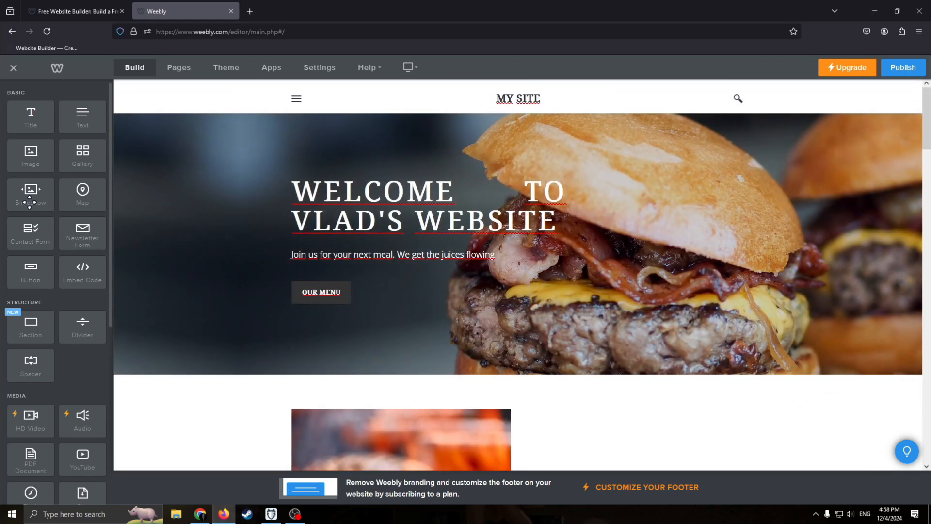
{"action": "left_click", "coordinate": [163, 68]}
{"action": "left_click", "coordinate": [135, 68]}
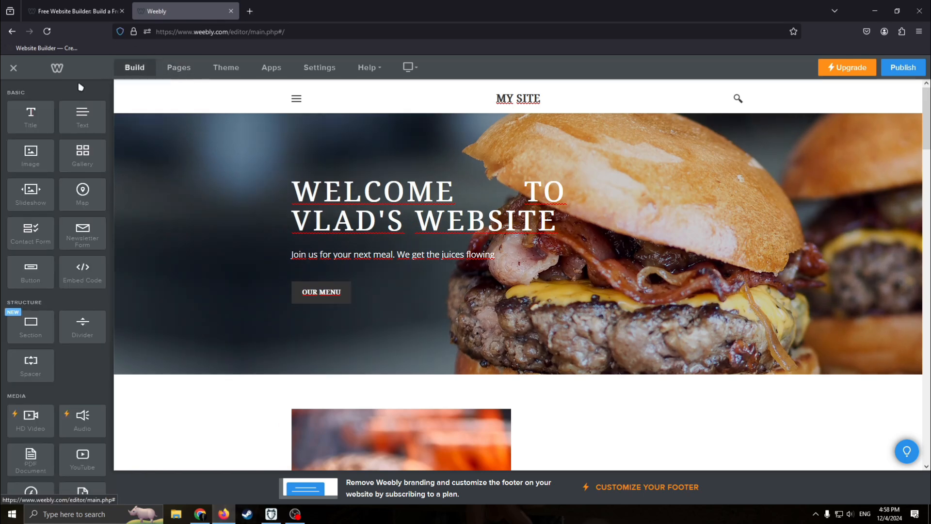
{"action": "scroll", "coordinate": [56, 160], "scroll_direction": "down", "scroll_amount": 1}
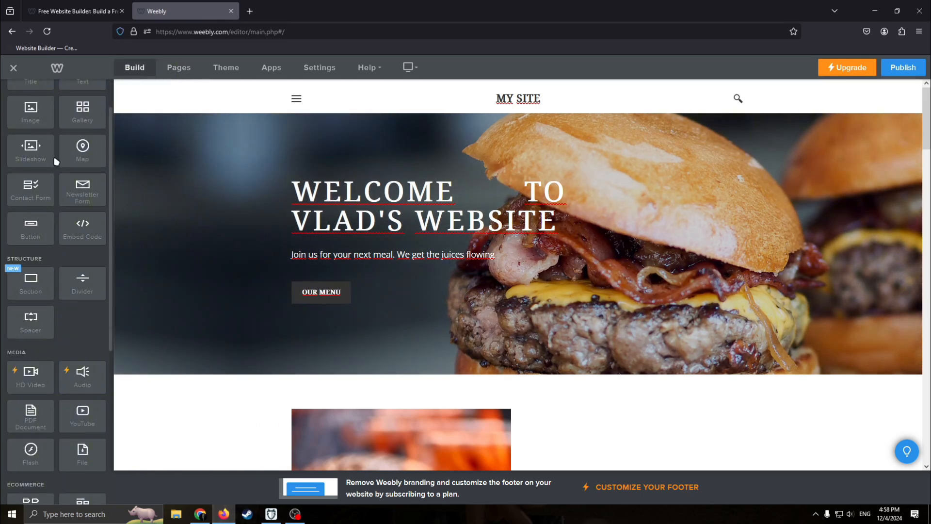
{"action": "scroll", "coordinate": [63, 151], "scroll_direction": "up", "scroll_amount": 1}
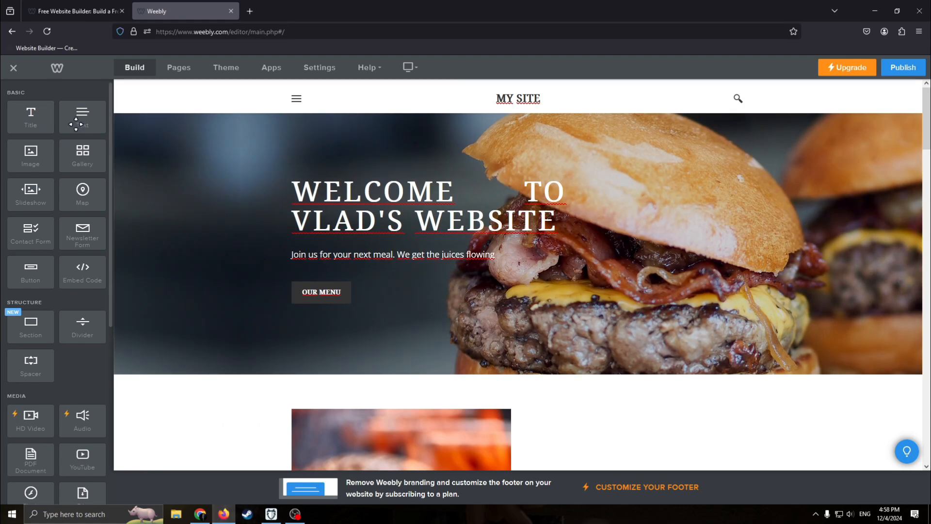
{"action": "mouse_move", "coordinate": [75, 124]}
{"action": "left_mouse_down"}
{"action": "mouse_move", "coordinate": [650, 279]}
{"action": "mouse_move", "coordinate": [21, 167]}
{"action": "mouse_move", "coordinate": [84, 122]}
{"action": "mouse_move", "coordinate": [82, 136]}
{"action": "left_mouse_up"}
{"action": "scroll", "coordinate": [543, 330], "scroll_direction": "down", "scroll_amount": 11}
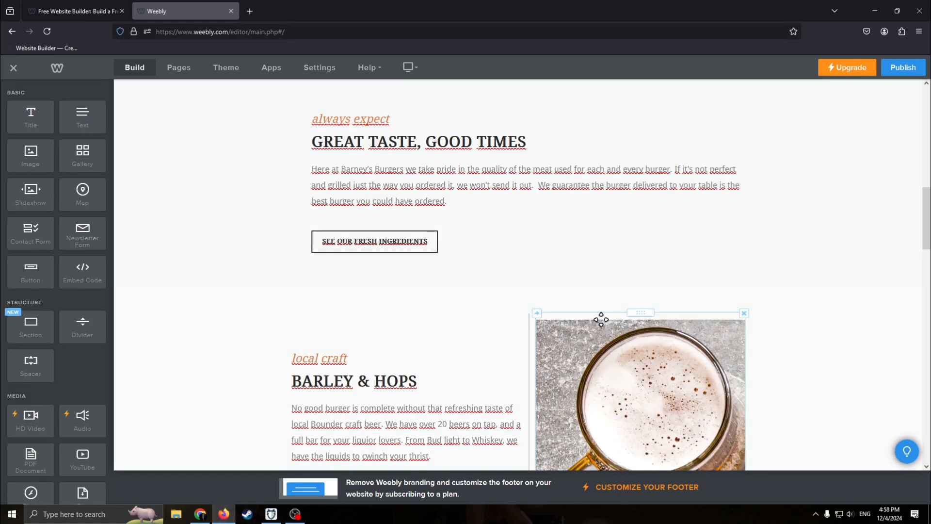
{"action": "scroll", "coordinate": [630, 303], "scroll_direction": "up", "scroll_amount": 7}
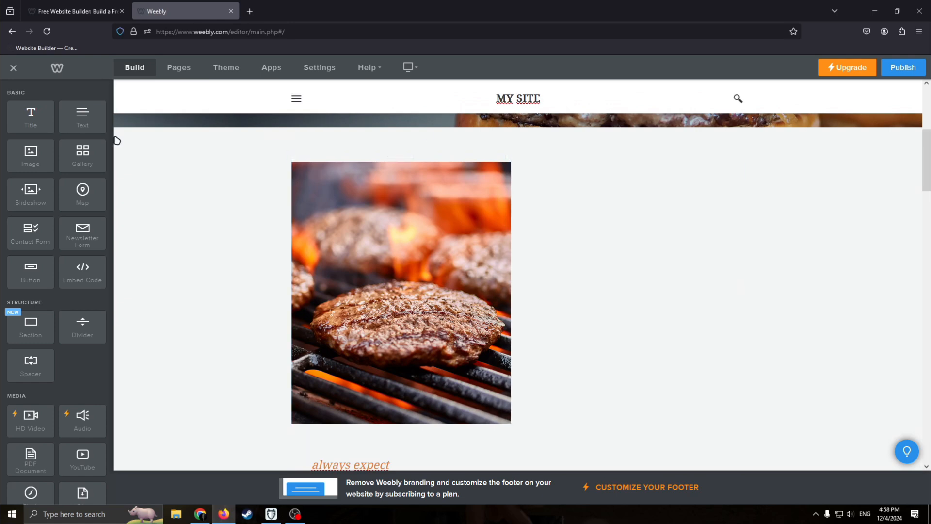
{"action": "left_click_drag", "start_coordinate": [83, 116], "coordinate": [689, 264]}
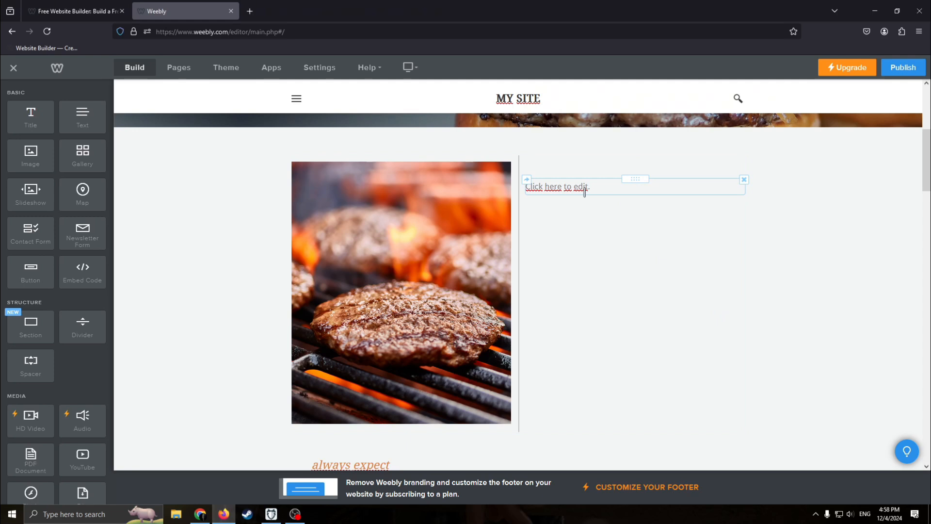
{"action": "left_click", "coordinate": [591, 187]}
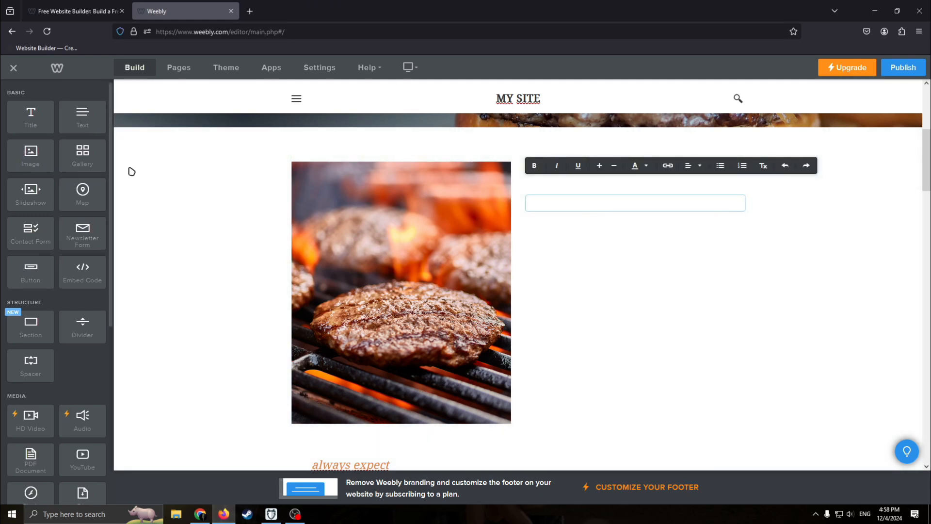
Add an Image element in a new column between the grilled burger image and the new text element.
{"action": "left_click_drag", "start_coordinate": [34, 154], "coordinate": [531, 290]}
{"action": "left_click_drag", "start_coordinate": [386, 374], "coordinate": [385, 375]}
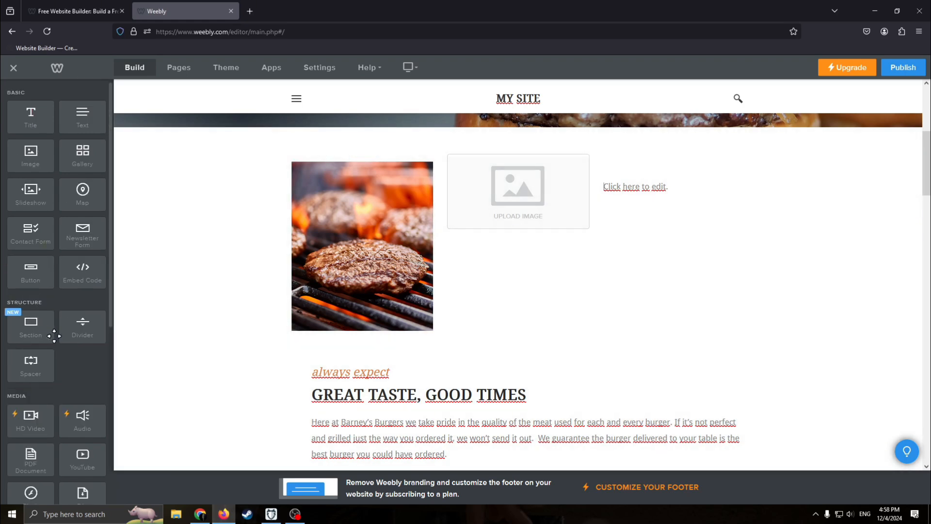
{"action": "scroll", "coordinate": [455, 266], "scroll_direction": "up", "scroll_amount": 5}
{"action": "scroll", "coordinate": [451, 267], "scroll_direction": "down", "scroll_amount": 4}
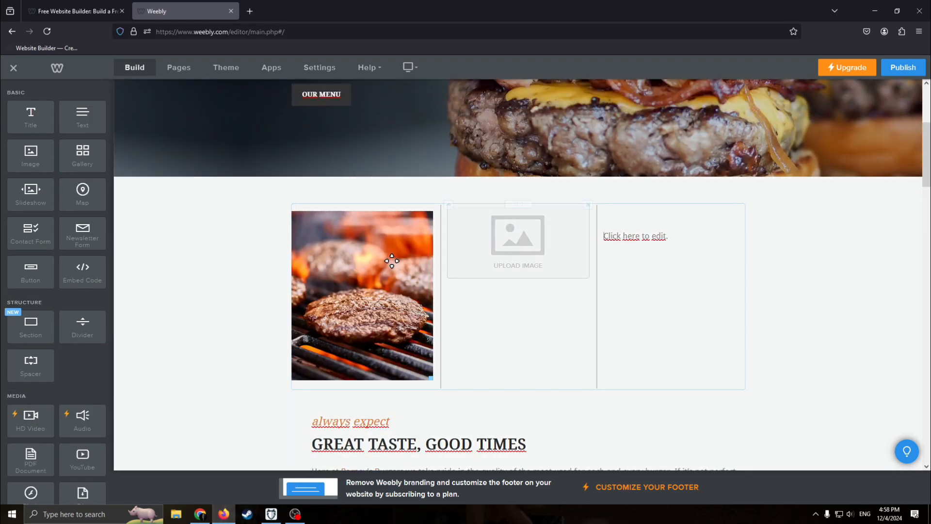
Add a section between the header and the grilled burger row using the Gallery layout "The Go Anywhere Mug".
{"action": "left_click_drag", "start_coordinate": [31, 324], "coordinate": [728, 380]}
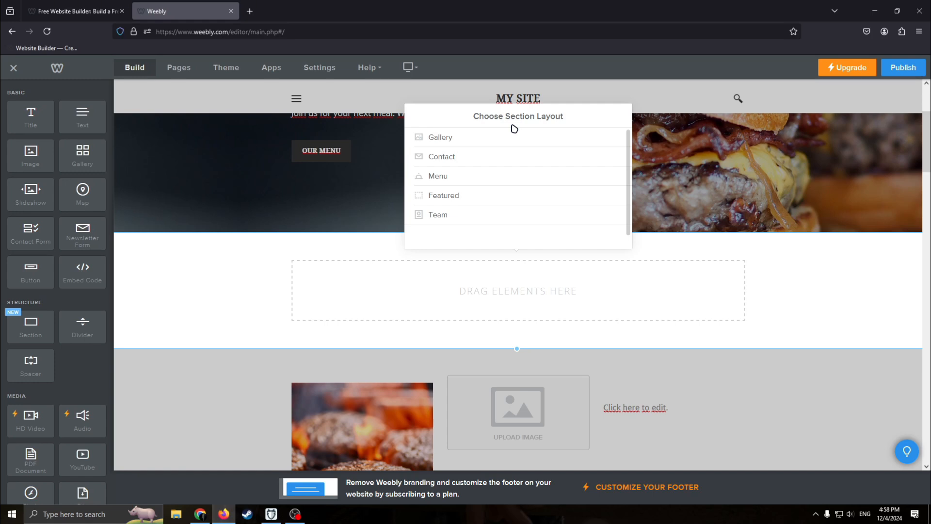
{"action": "left_click", "coordinate": [433, 141]}
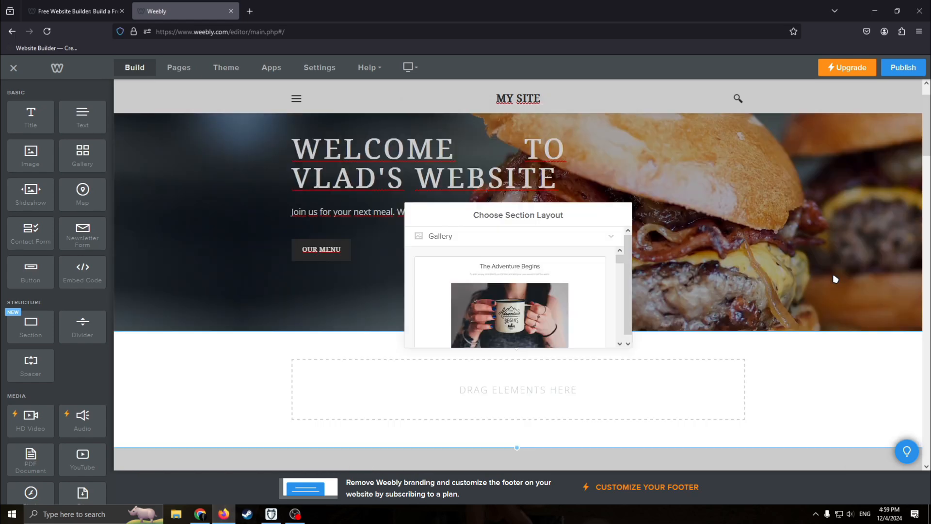
{"action": "scroll", "coordinate": [833, 276], "scroll_direction": "up", "scroll_amount": 3}
{"action": "scroll", "coordinate": [558, 339], "scroll_direction": "down", "scroll_amount": 5}
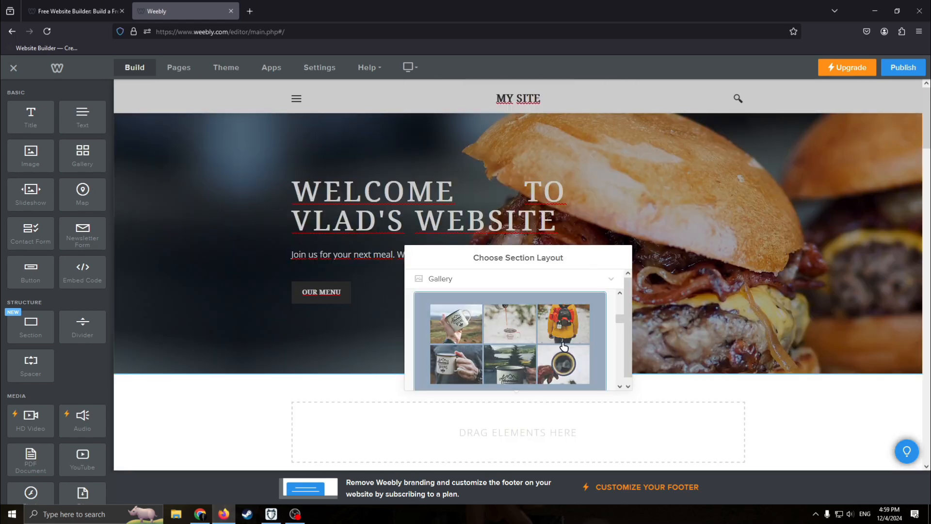
{"action": "scroll", "coordinate": [563, 339], "scroll_direction": "down", "scroll_amount": 4}
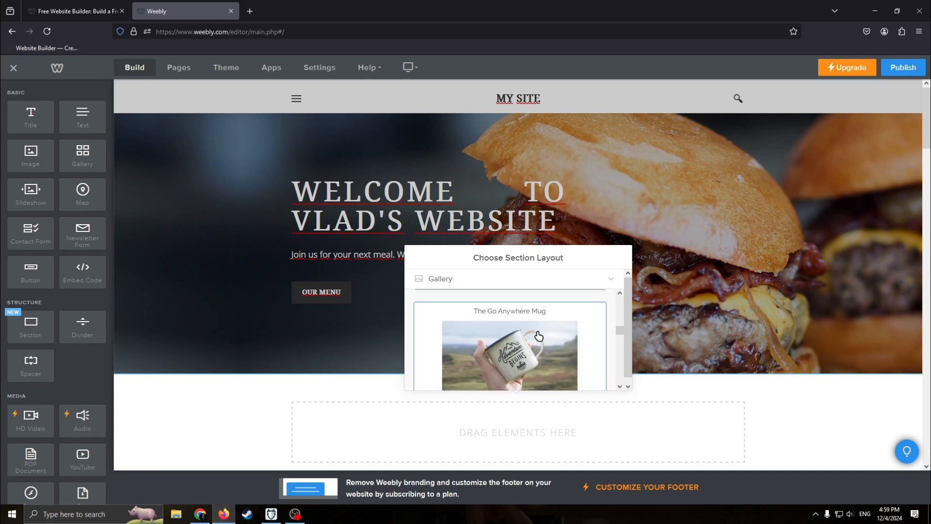
{"action": "left_click", "coordinate": [531, 356]}
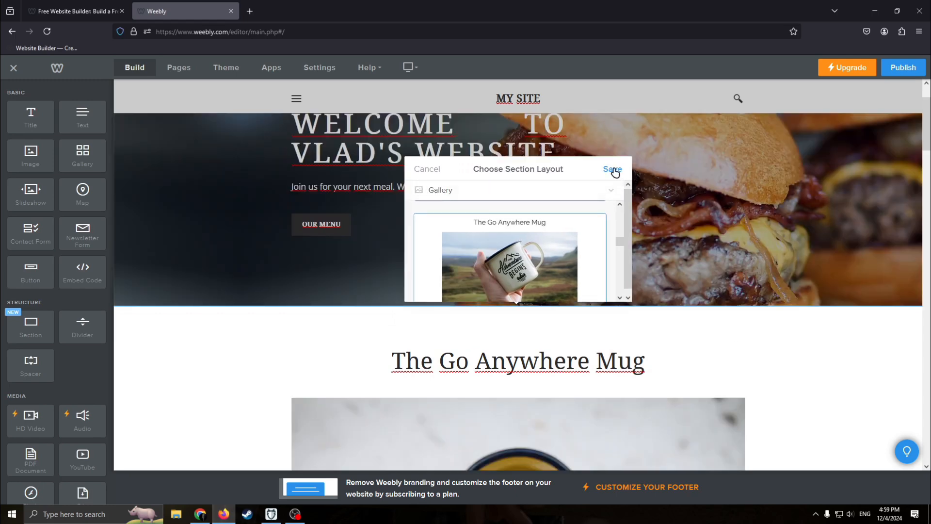
{"action": "left_click", "coordinate": [613, 169]}
Delete the mug slideshow under "The Go Anywhere Mug" title in the new section.
{"action": "scroll", "coordinate": [679, 272], "scroll_direction": "down", "scroll_amount": 6}
{"action": "scroll", "coordinate": [569, 302], "scroll_direction": "up", "scroll_amount": 3}
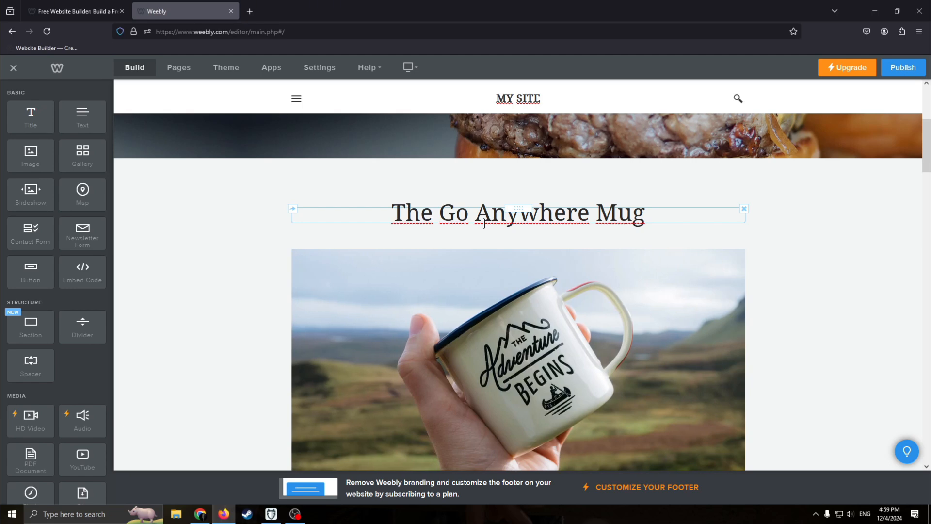
{"action": "scroll", "coordinate": [456, 228], "scroll_direction": "down", "scroll_amount": 2}
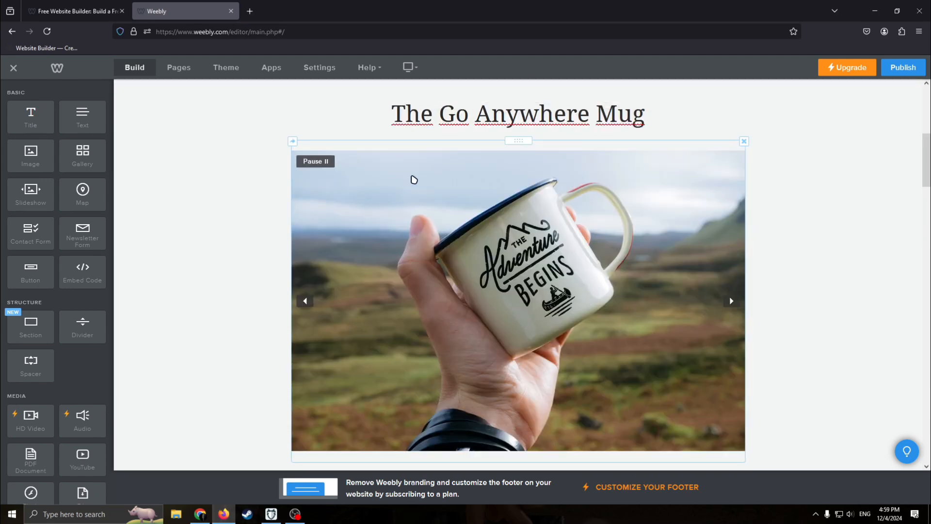
{"action": "left_click", "coordinate": [744, 141]}
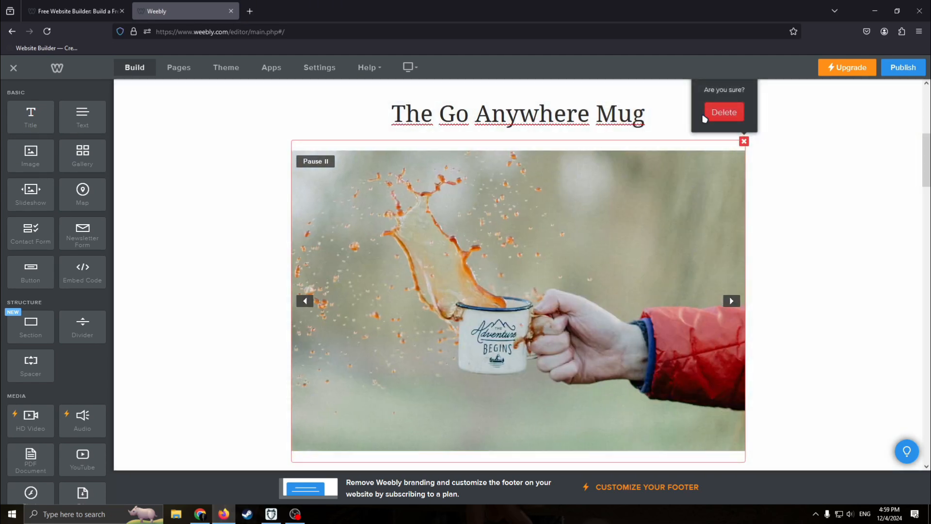
{"action": "left_click", "coordinate": [718, 115]}
{"action": "left_click", "coordinate": [690, 310]}
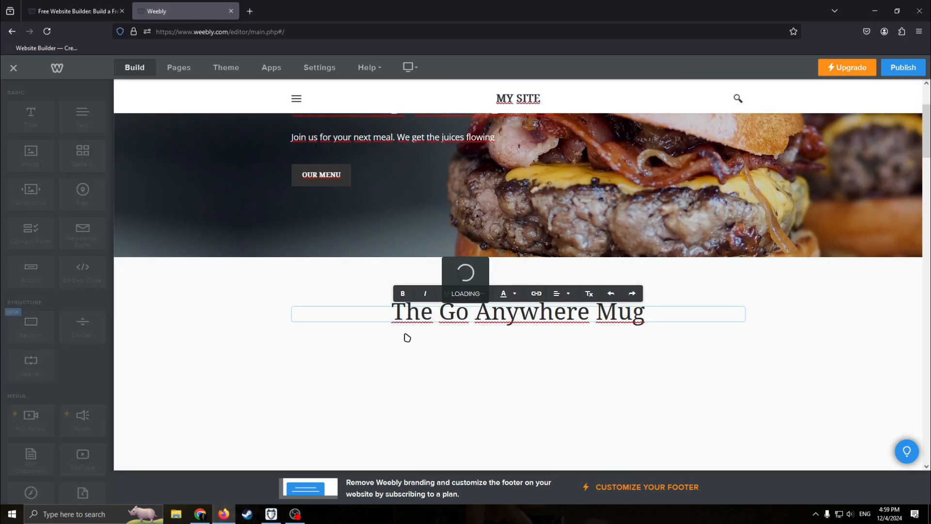
{"action": "left_click", "coordinate": [646, 376]}
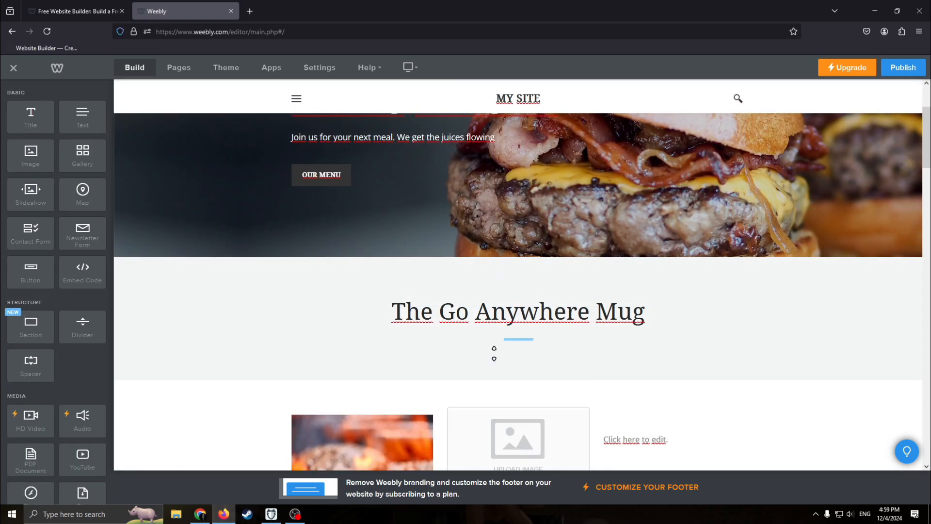
Look over the remaining builder elements and view the page settings of the Home and Menu pages.
{"action": "scroll", "coordinate": [655, 348], "scroll_direction": "down", "scroll_amount": 5}
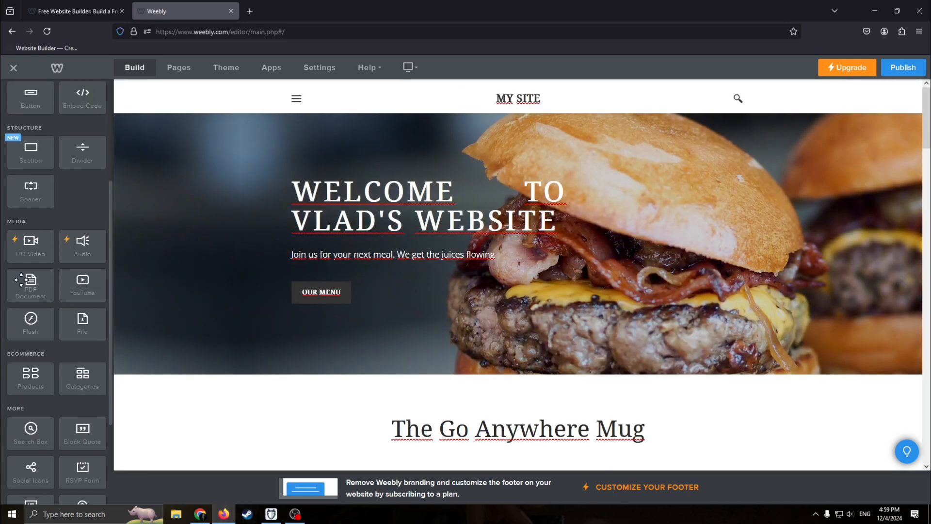
{"action": "scroll", "coordinate": [26, 301], "scroll_direction": "up", "scroll_amount": 3}
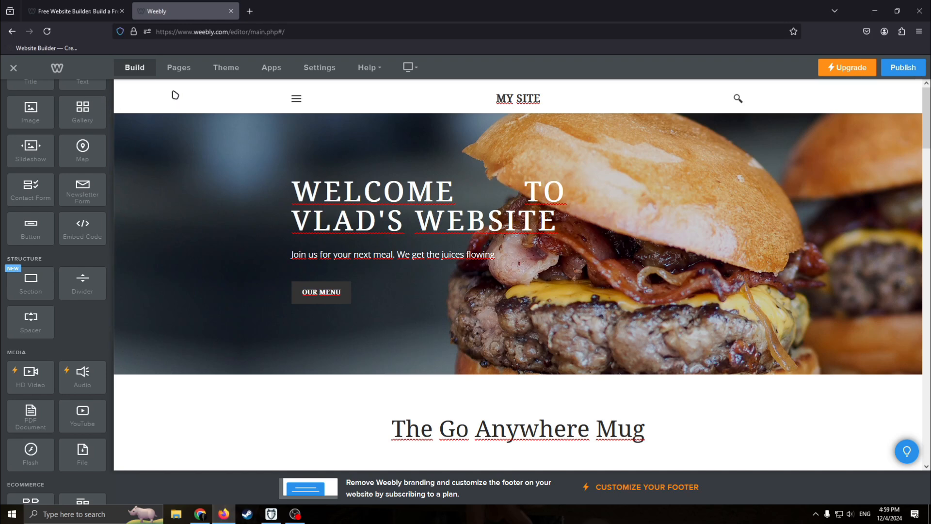
{"action": "left_click", "coordinate": [180, 66]}
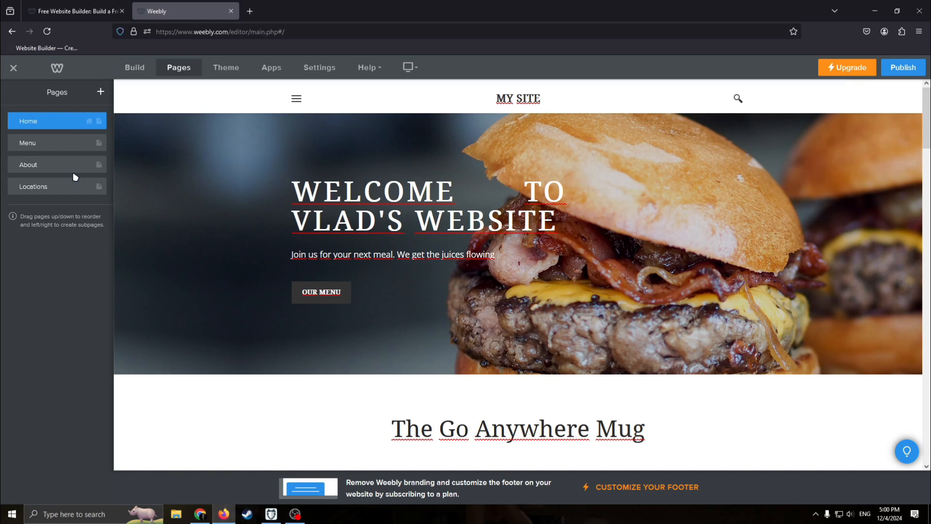
{"action": "left_click", "coordinate": [52, 121]}
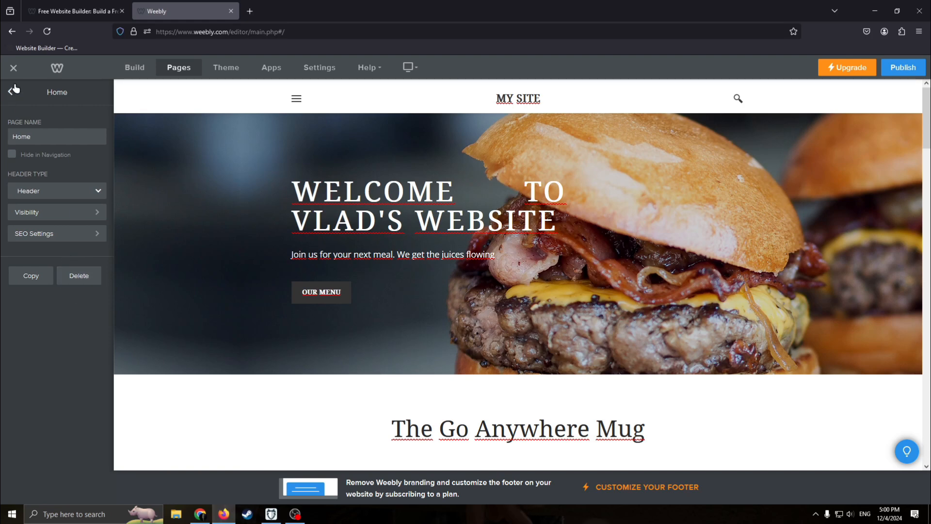
{"action": "left_click", "coordinate": [12, 90]}
{"action": "left_click", "coordinate": [67, 142]}
{"action": "double_click", "coordinate": [10, 140]}
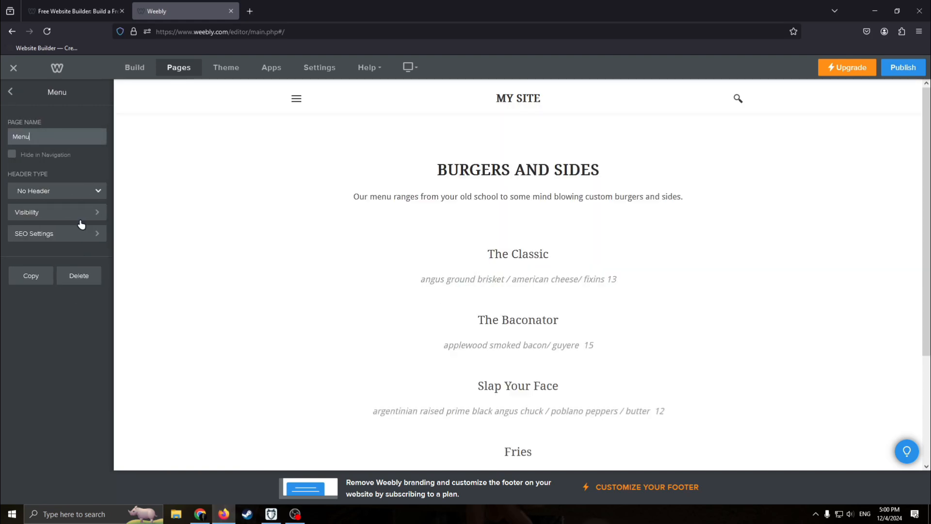
View the page types available for adding a page and leave the list without adding one.
{"action": "left_click", "coordinate": [18, 98]}
{"action": "left_click", "coordinate": [102, 92]}
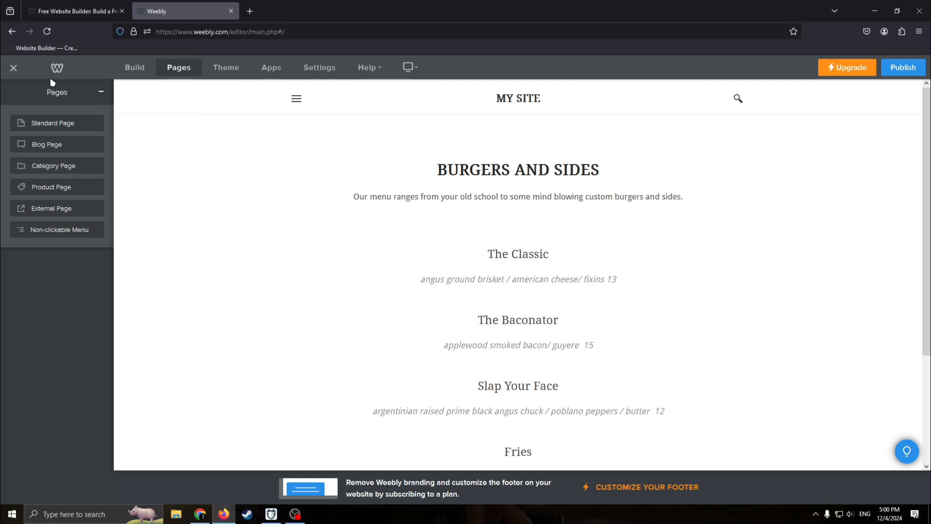
{"action": "left_click", "coordinate": [14, 68]}
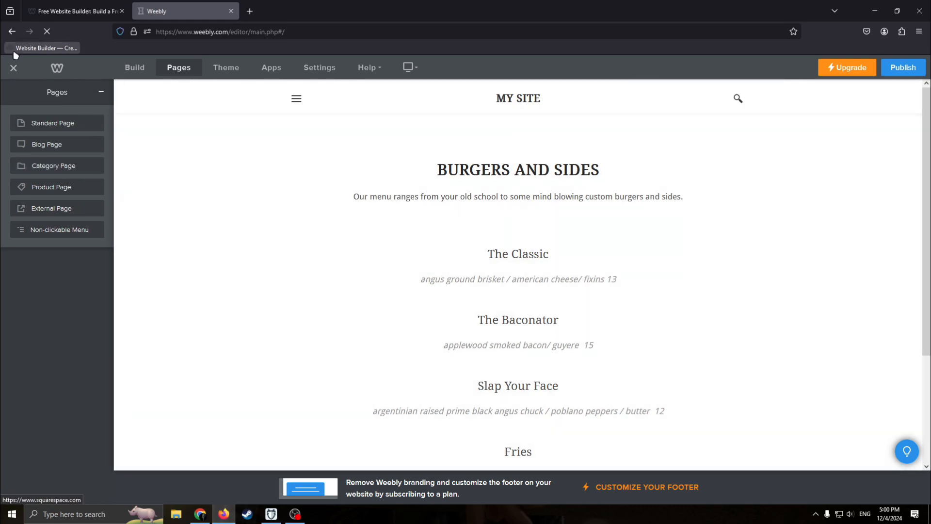
{"action": "key", "text": "alt"}
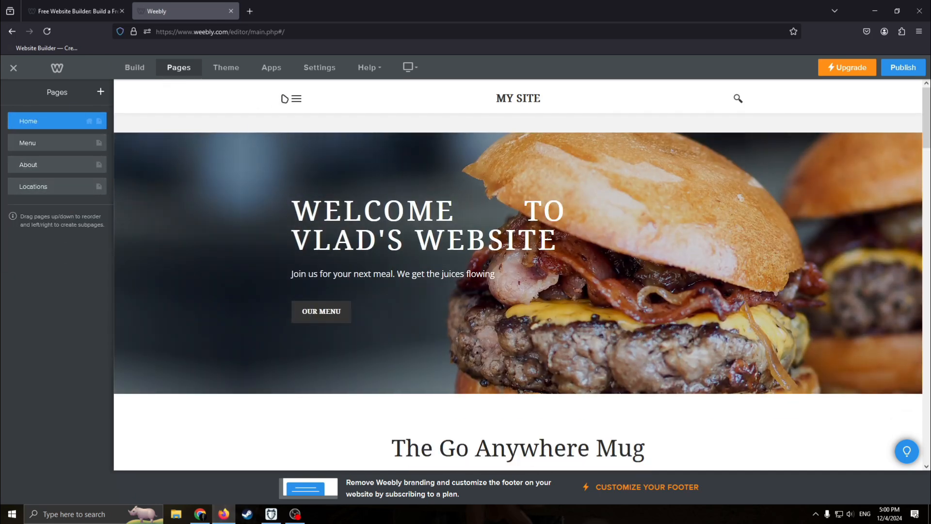
Switch the site theme to its Dark variation.
{"action": "left_click", "coordinate": [217, 70]}
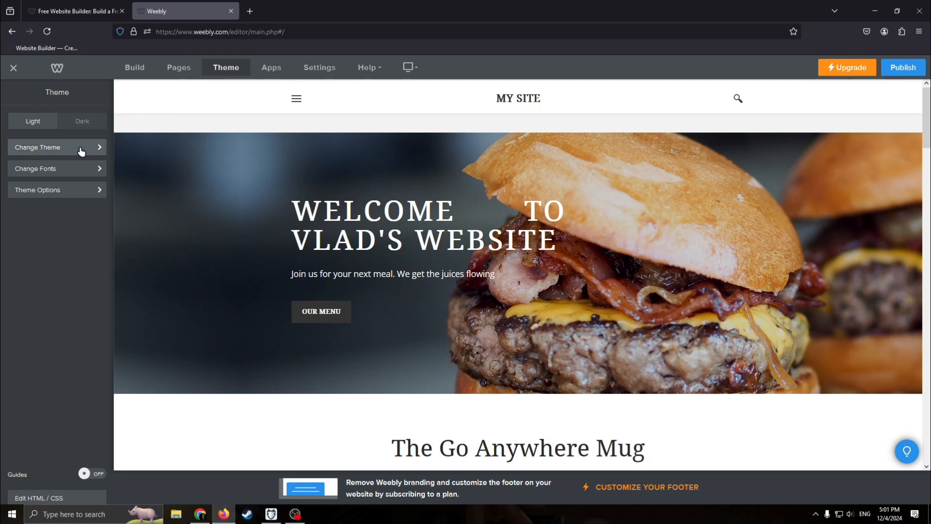
{"action": "left_click", "coordinate": [32, 146]}
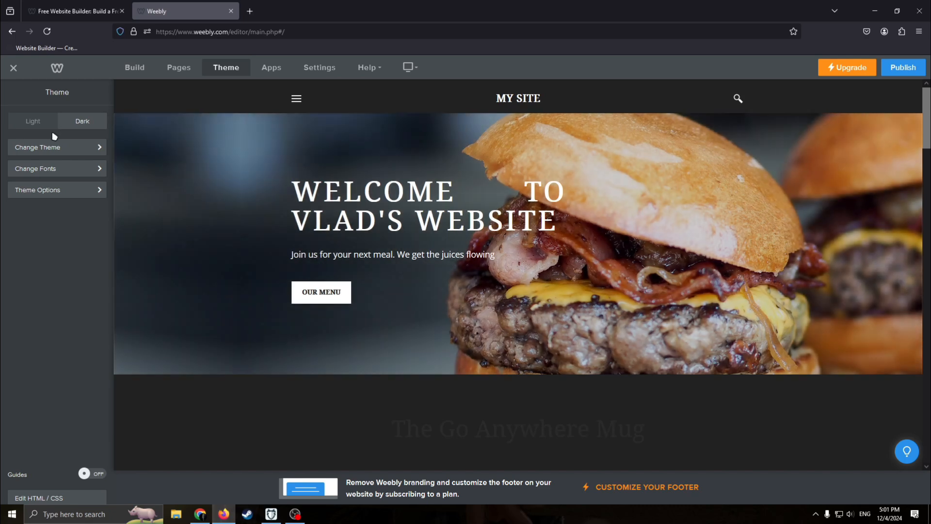
Browse the Business themes in the Theme Gallery without choosing one, and view the elements offered for font changes.
{"action": "left_click", "coordinate": [57, 147]}
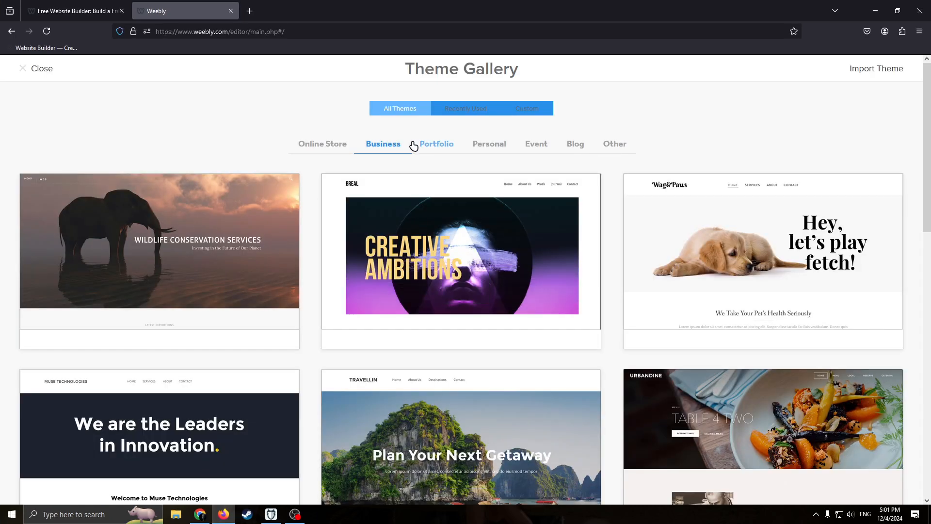
{"action": "scroll", "coordinate": [403, 297], "scroll_direction": "down", "scroll_amount": 5}
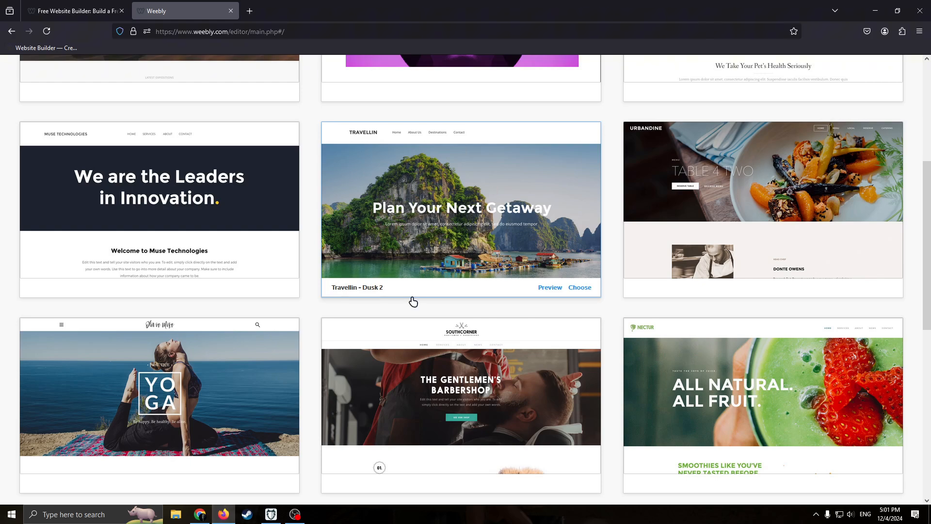
{"action": "scroll", "coordinate": [412, 302], "scroll_direction": "up", "scroll_amount": 5}
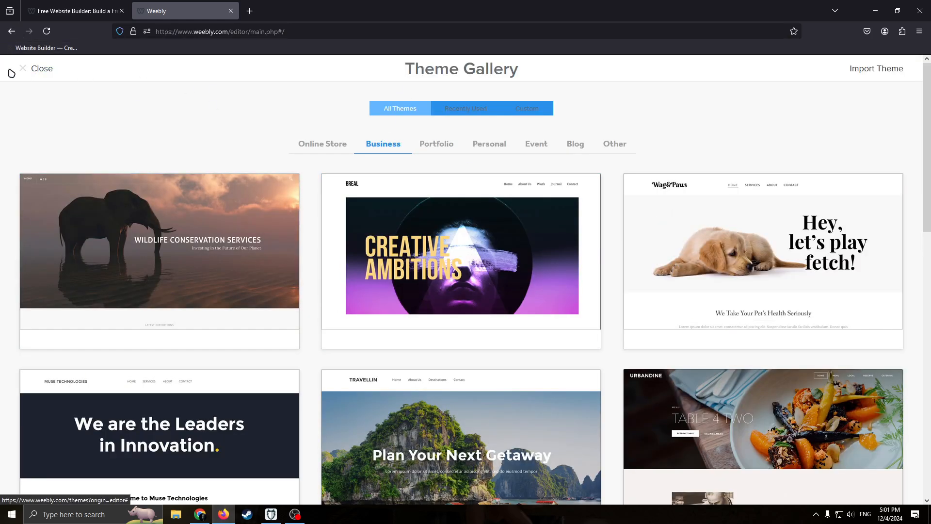
{"action": "left_click", "coordinate": [34, 73]}
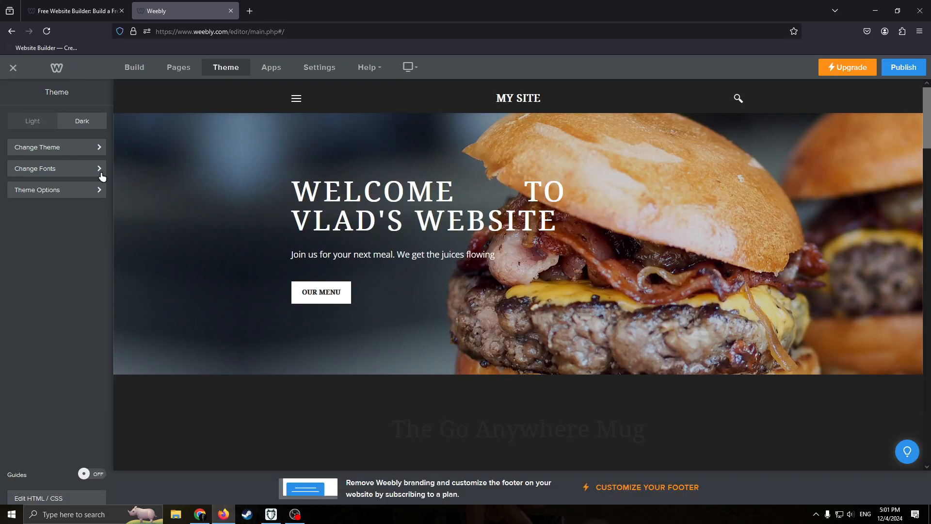
{"action": "left_click", "coordinate": [53, 171]}
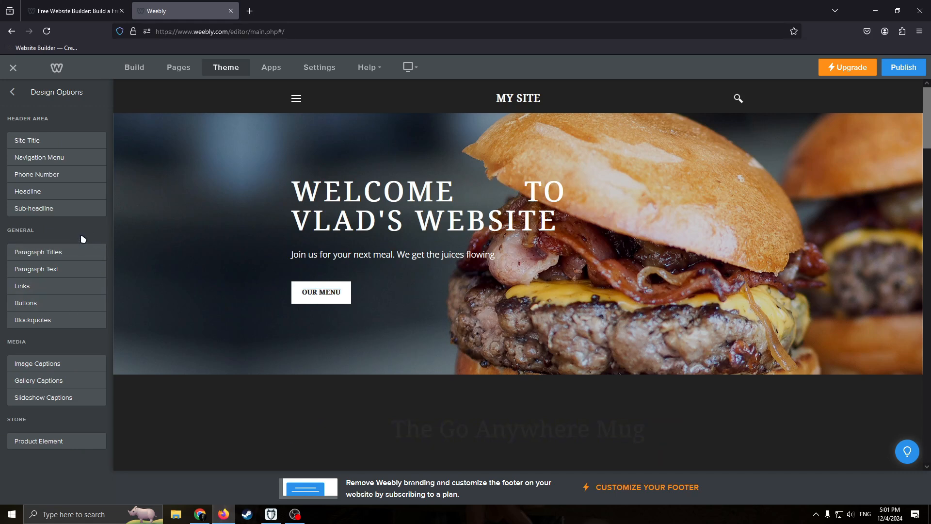
{"action": "left_click", "coordinate": [13, 93]}
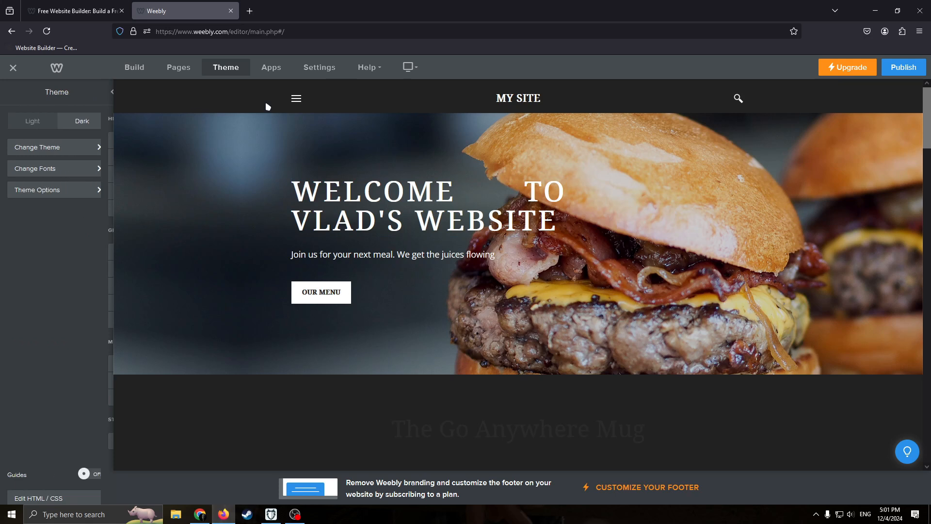
Browse the recommended and popular apps in the App Center and return to the site editor.
{"action": "left_click", "coordinate": [273, 69]}
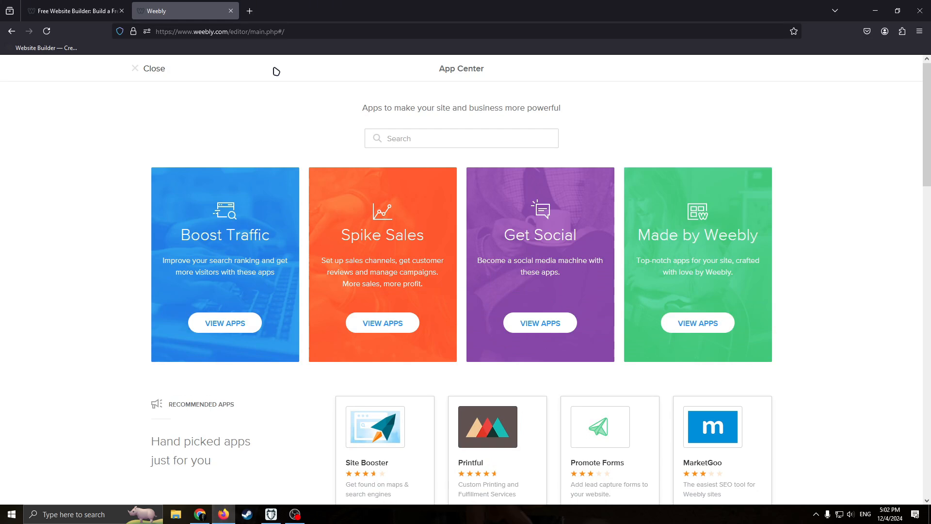
{"action": "scroll", "coordinate": [286, 324], "scroll_direction": "down", "scroll_amount": 2}
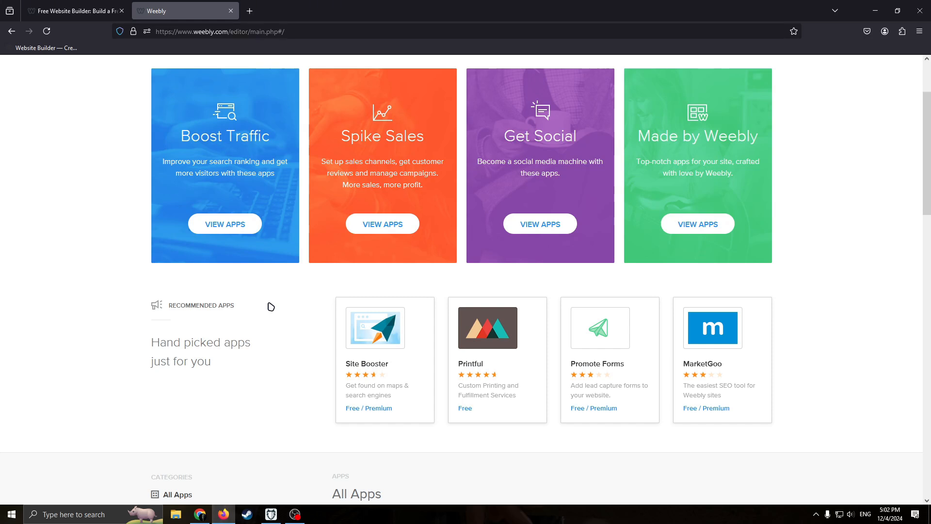
{"action": "scroll", "coordinate": [328, 306], "scroll_direction": "down", "scroll_amount": 3}
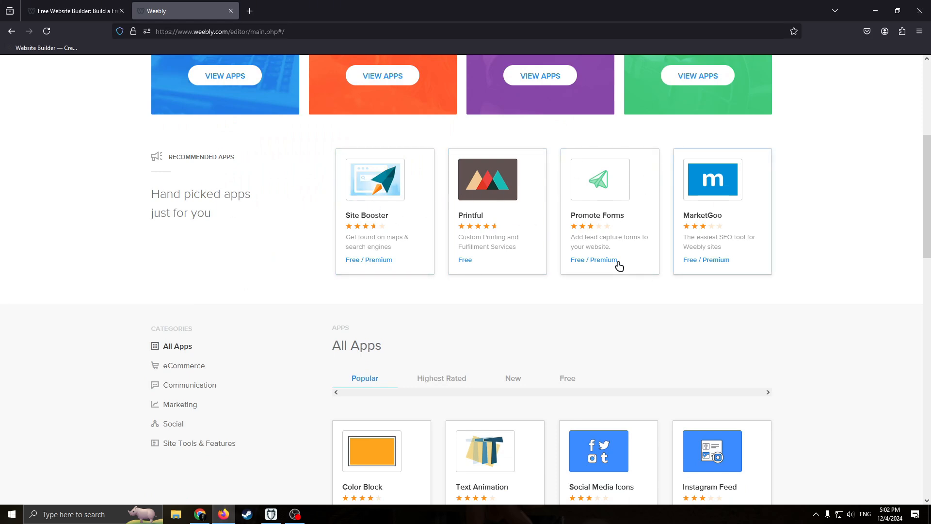
{"action": "scroll", "coordinate": [403, 209], "scroll_direction": "down", "scroll_amount": 2}
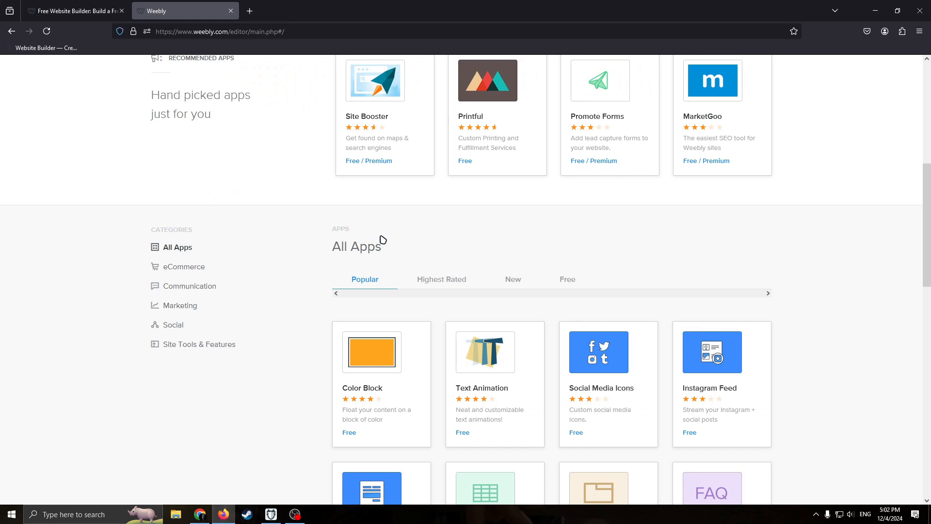
{"action": "key", "text": "alt+shift"}
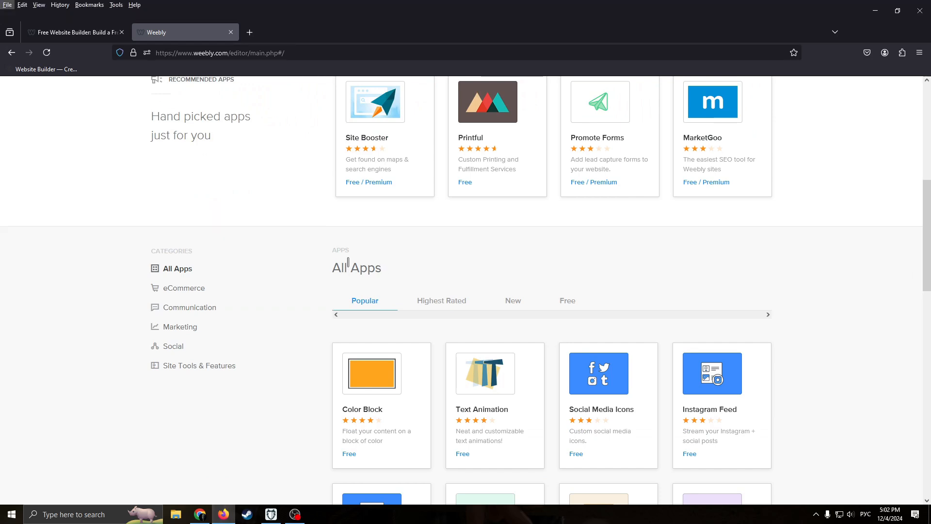
{"action": "scroll", "coordinate": [401, 229], "scroll_direction": "up", "scroll_amount": 7}
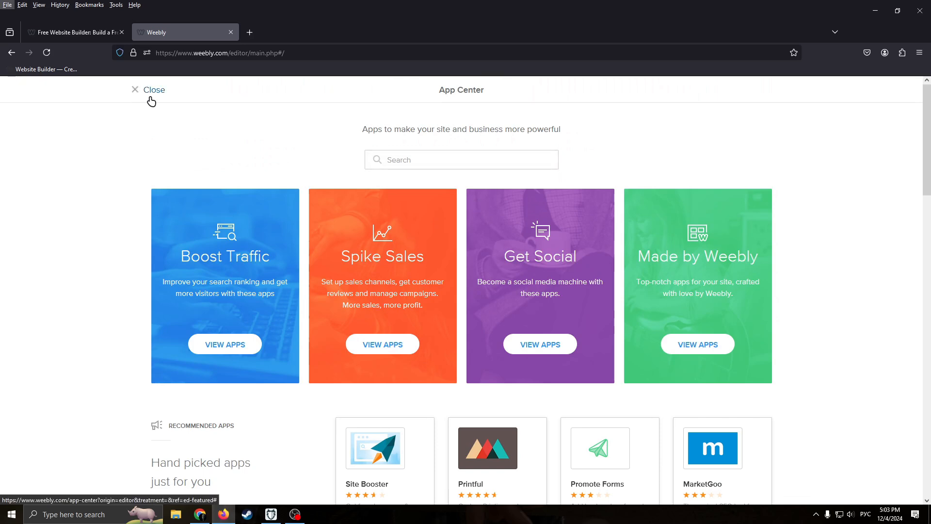
{"action": "left_click", "coordinate": [135, 92]}
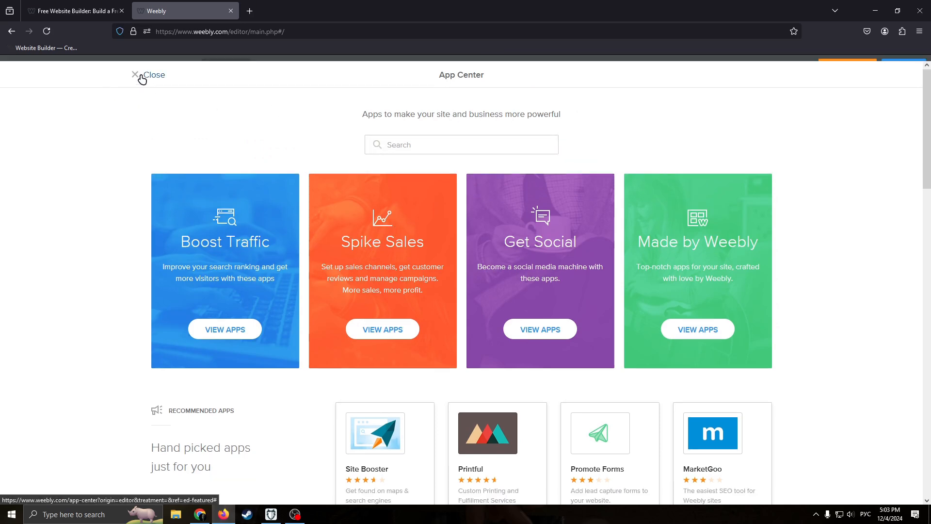
{"action": "left_click", "coordinate": [139, 77]}
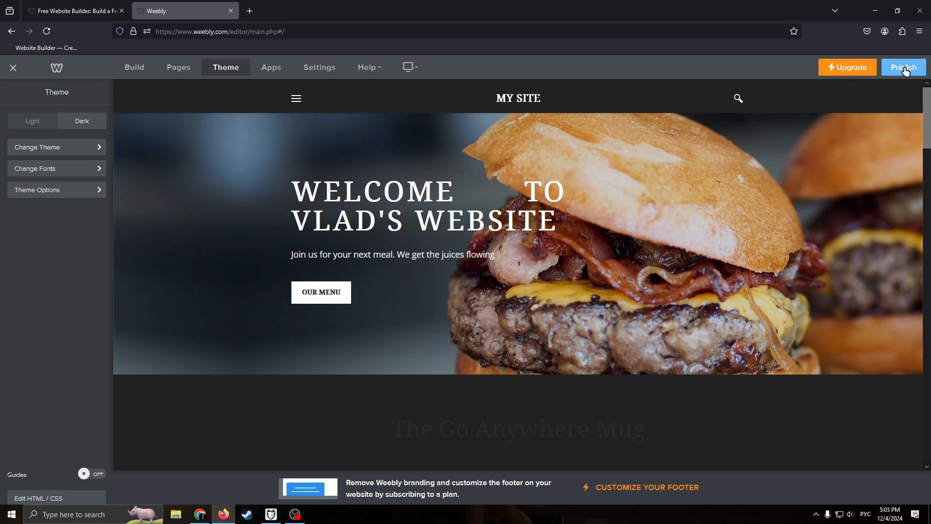
Publish the website.
{"action": "left_click", "coordinate": [904, 70]}
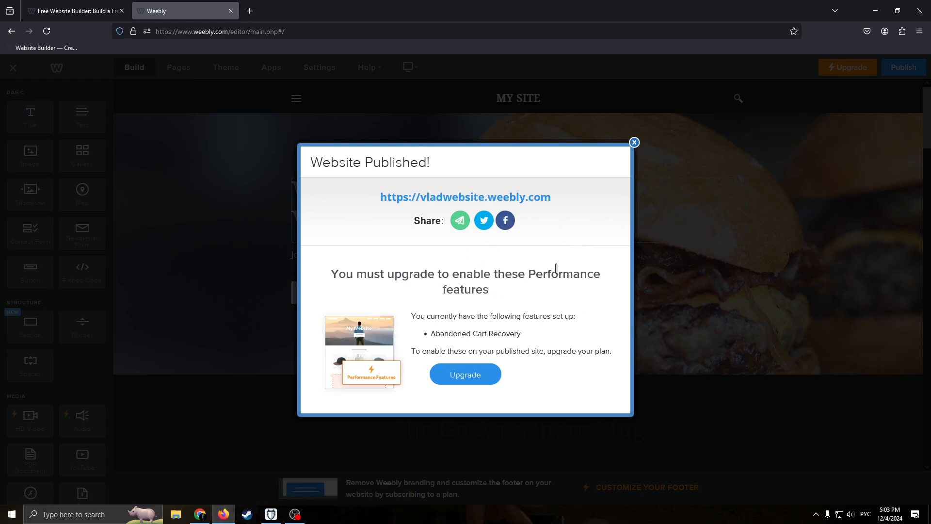
Copy the published website's address from the publish confirmation and open it in a new browser tab.
{"action": "left_click_drag", "start_coordinate": [455, 168], "coordinate": [312, 168]}
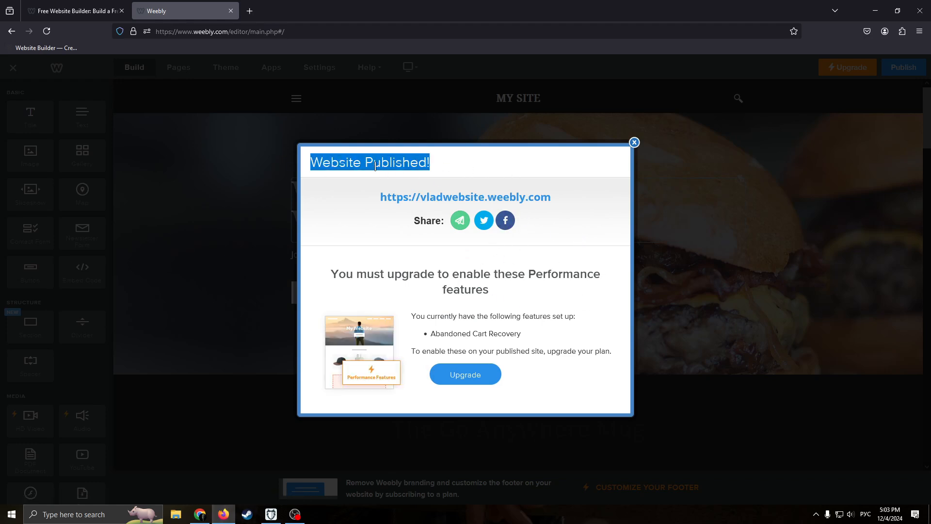
{"action": "left_click_drag", "start_coordinate": [380, 196], "coordinate": [561, 197]}
{"action": "key", "text": "ctrl+c"}
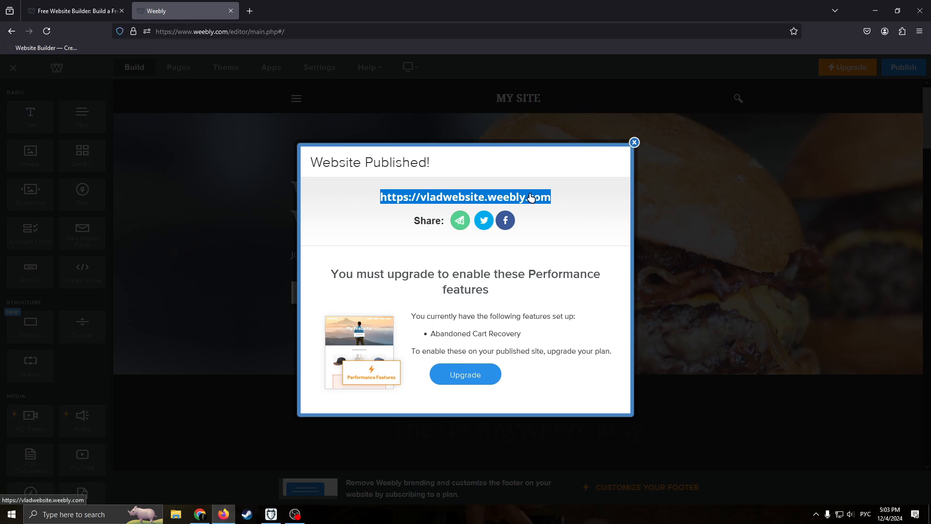
{"action": "left_click", "coordinate": [247, 19]}
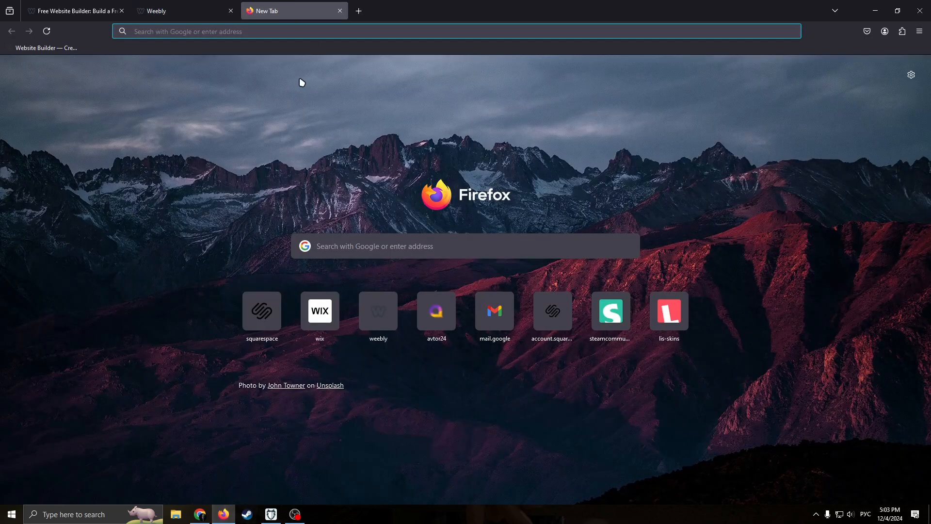
{"action": "key", "text": "ctrl+v"}
{"action": "key", "text": "Return"}
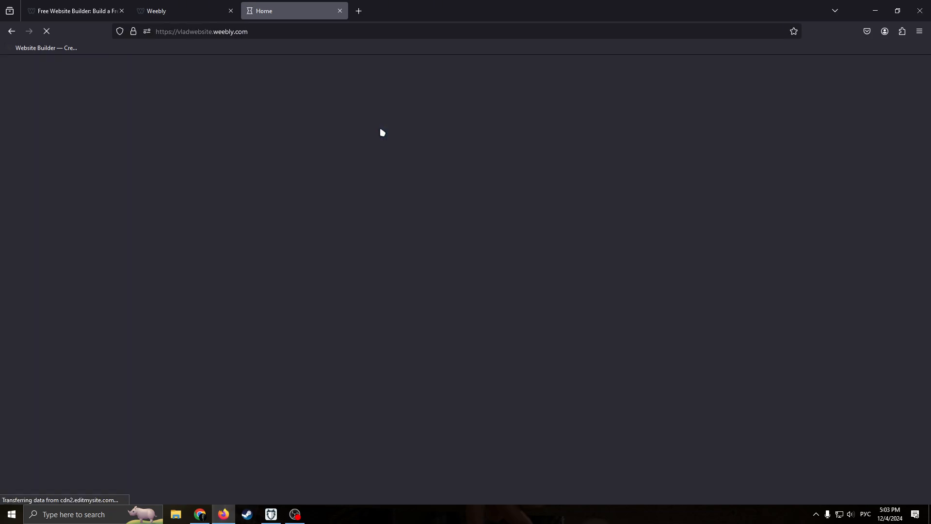
Look through the published homepage from the burger banner to the beer section and return to its beginning.
{"action": "key", "text": "alt"}
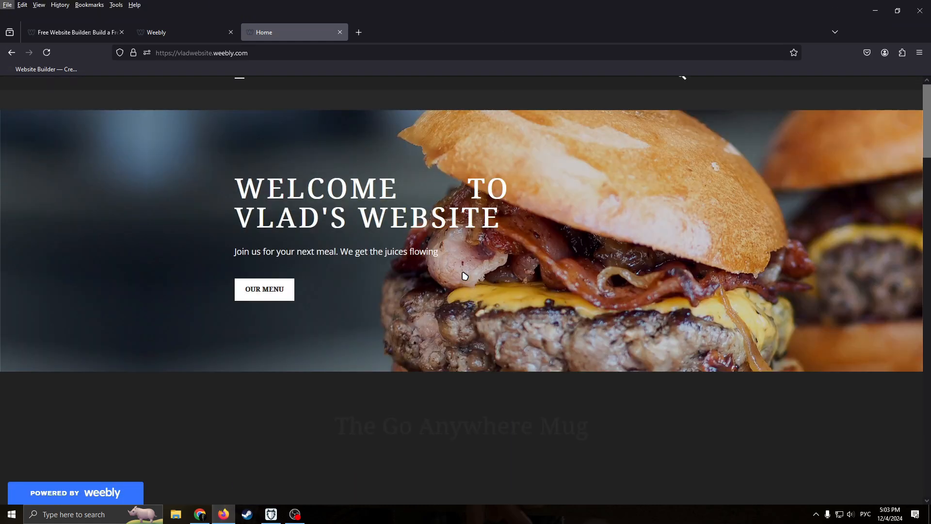
{"action": "scroll", "coordinate": [492, 273], "scroll_direction": "down", "scroll_amount": 4}
{"action": "scroll", "coordinate": [492, 273], "scroll_direction": "up", "scroll_amount": 4}
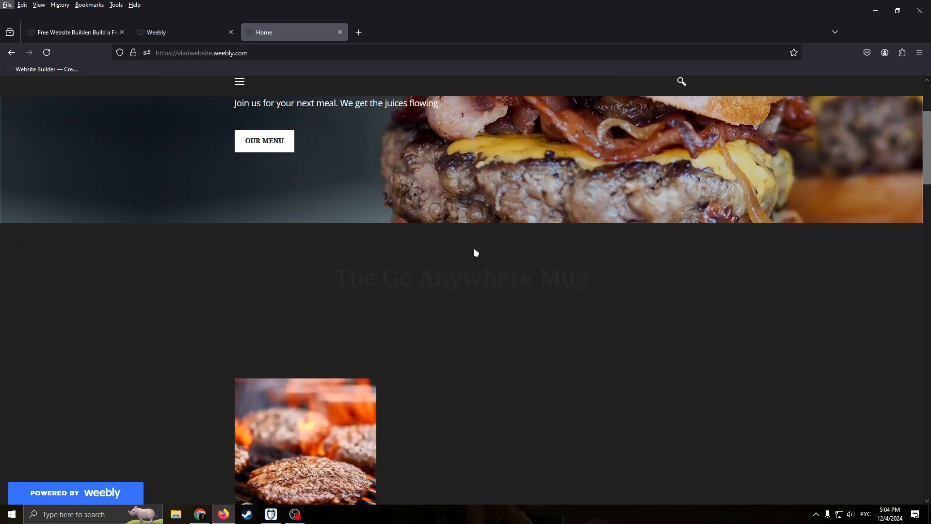
{"action": "scroll", "coordinate": [800, 211], "scroll_direction": "down", "scroll_amount": 6}
{"action": "scroll", "coordinate": [592, 227], "scroll_direction": "down", "scroll_amount": 4}
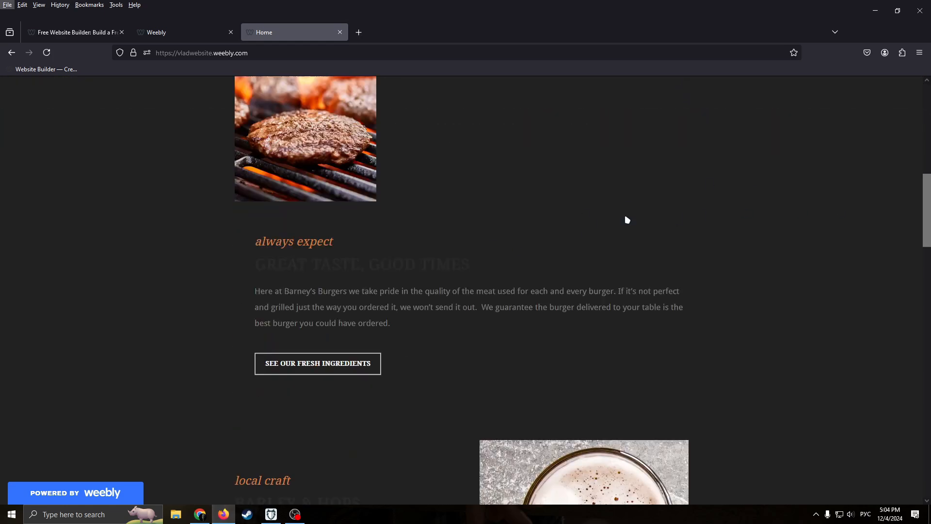
{"action": "scroll", "coordinate": [635, 271], "scroll_direction": "down", "scroll_amount": 6}
{"action": "scroll", "coordinate": [465, 189], "scroll_direction": "up", "scroll_amount": 14}
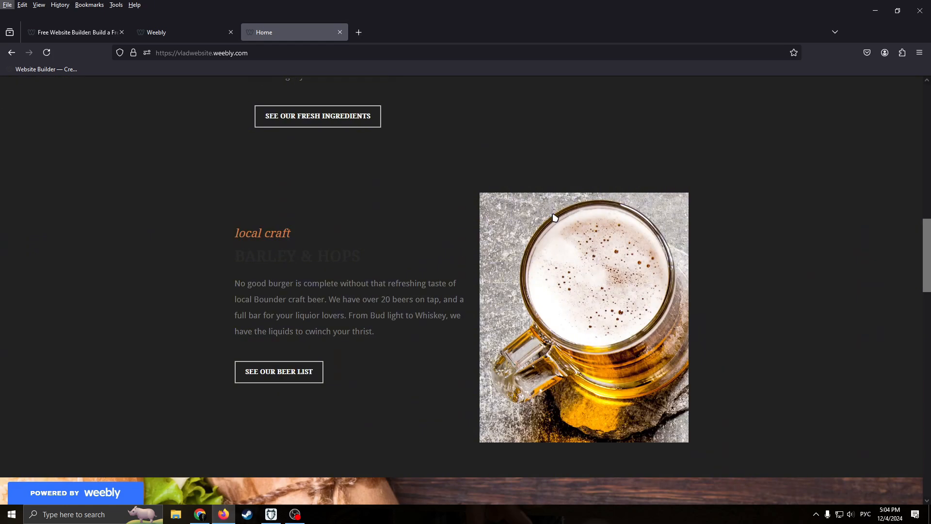
{"action": "scroll", "coordinate": [221, 136], "scroll_direction": "up", "scroll_amount": 1}
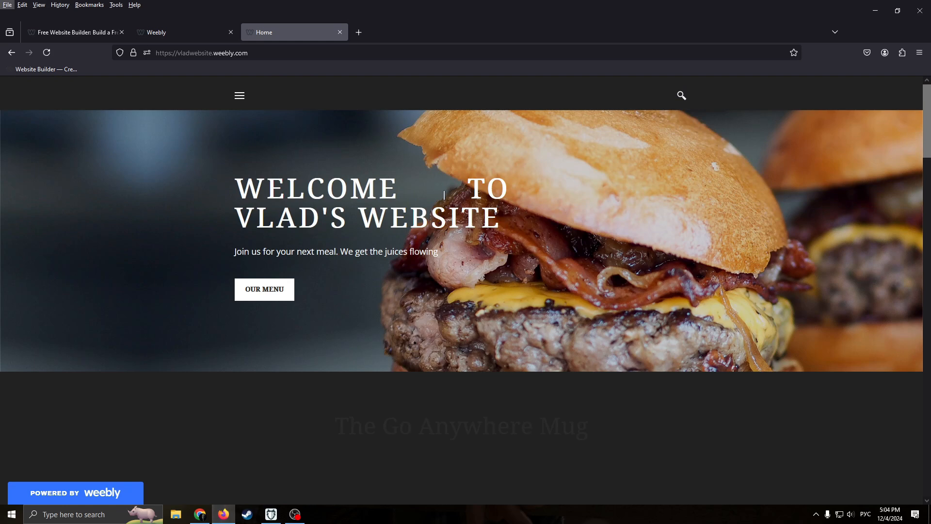
Examine the legibility of the "The Go Anywhere Mug" heading and the welcome banner title on the published homepage.
{"action": "scroll", "coordinate": [456, 150], "scroll_direction": "down", "scroll_amount": 5}
{"action": "left_click_drag", "start_coordinate": [312, 178], "coordinate": [581, 188]}
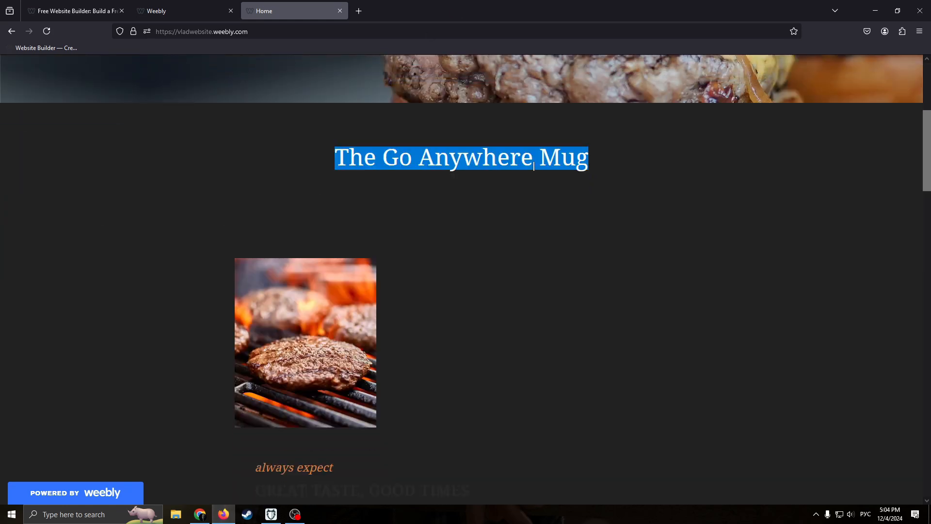
{"action": "left_click", "coordinate": [628, 162]}
{"action": "scroll", "coordinate": [360, 247], "scroll_direction": "up", "scroll_amount": 4}
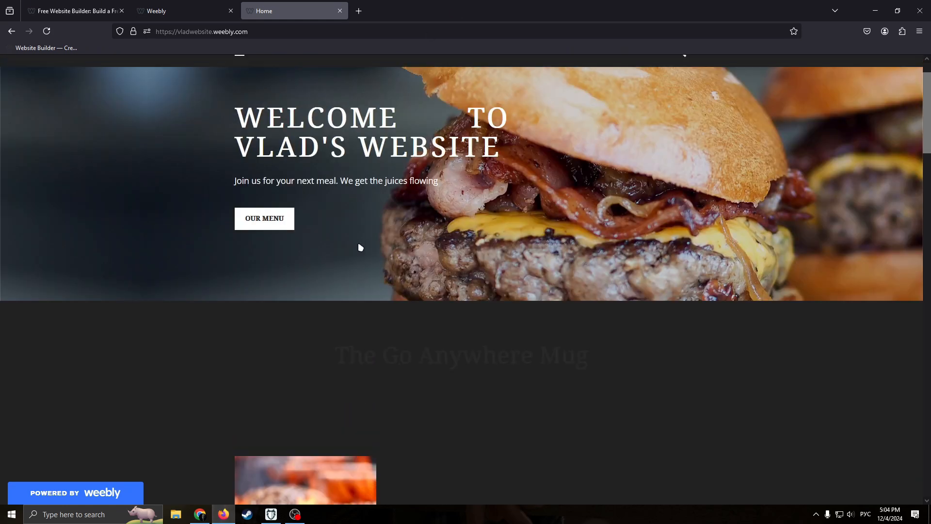
{"action": "scroll", "coordinate": [412, 305], "scroll_direction": "down", "scroll_amount": 3}
{"action": "scroll", "coordinate": [427, 249], "scroll_direction": "up", "scroll_amount": 4}
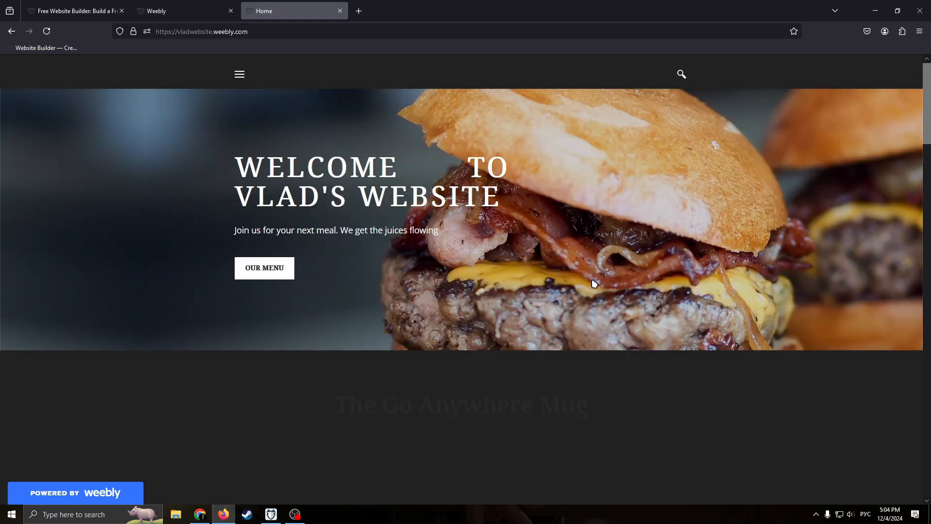
{"action": "left_click_drag", "start_coordinate": [233, 135], "coordinate": [540, 191]}
{"action": "left_click", "coordinate": [281, 167]}
{"action": "left_click_drag", "start_coordinate": [431, 196], "coordinate": [481, 204]}
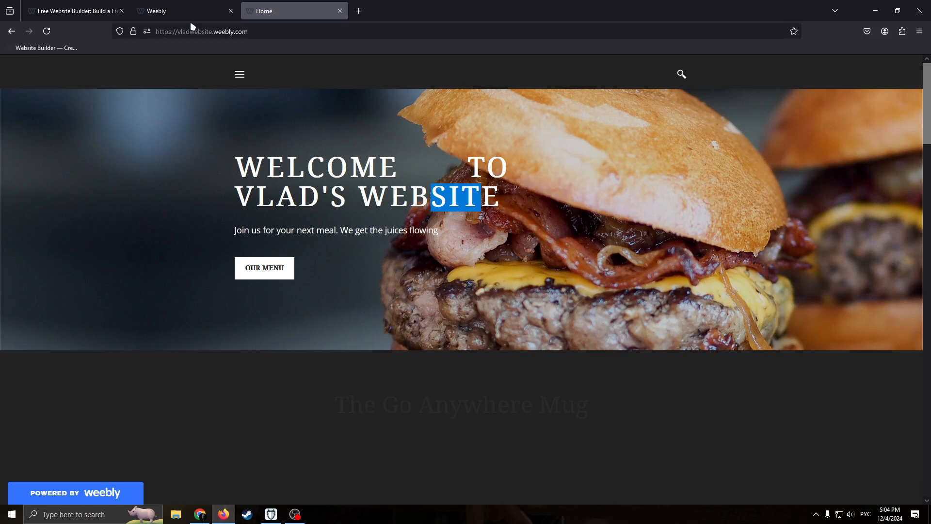
Close the publish confirmation in the Weebly editor and return to the published site to view its address.
{"action": "left_click", "coordinate": [182, 10]}
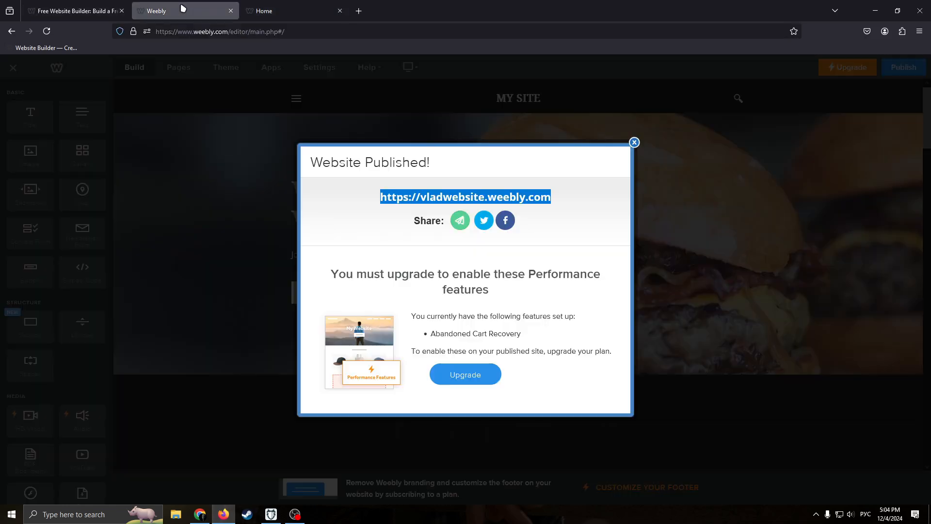
{"action": "left_click", "coordinate": [634, 142]}
{"action": "left_click", "coordinate": [283, 10]}
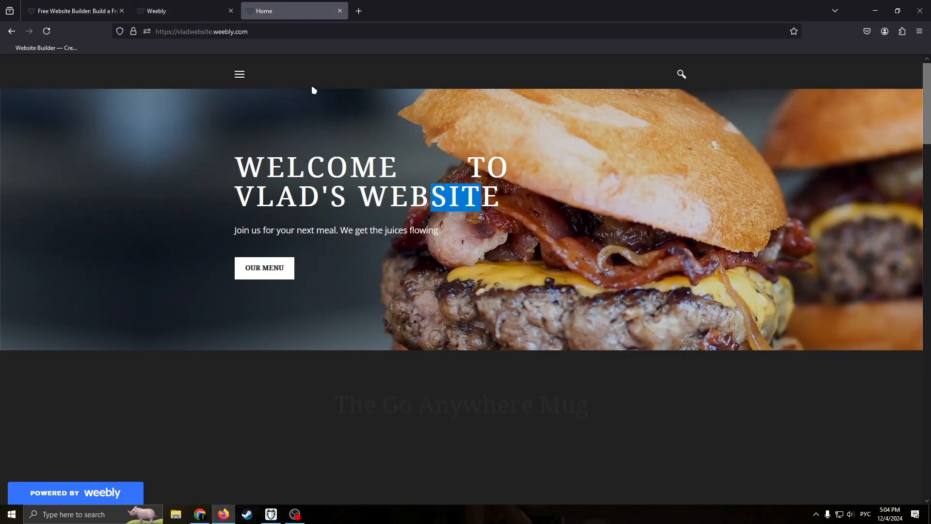
{"action": "left_click_drag", "start_coordinate": [226, 32], "coordinate": [132, 41]}
{"action": "left_click", "coordinate": [129, 162]}
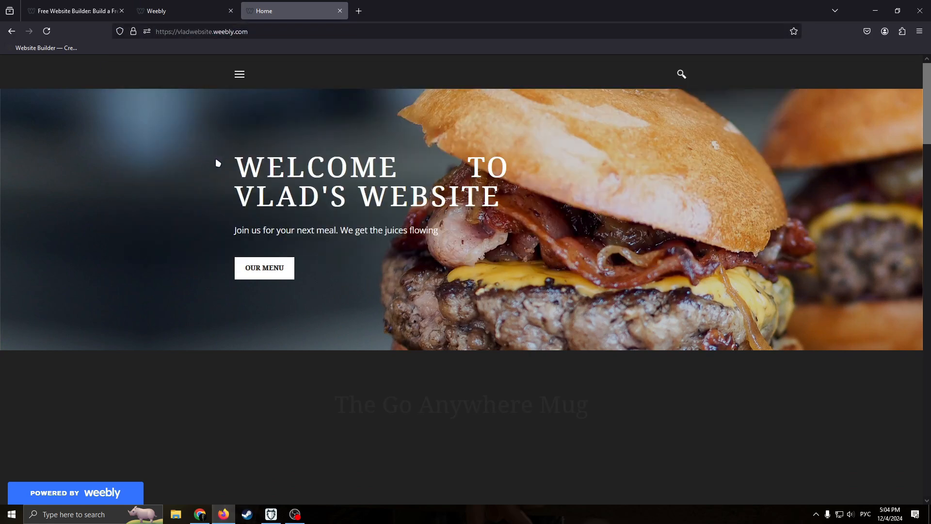